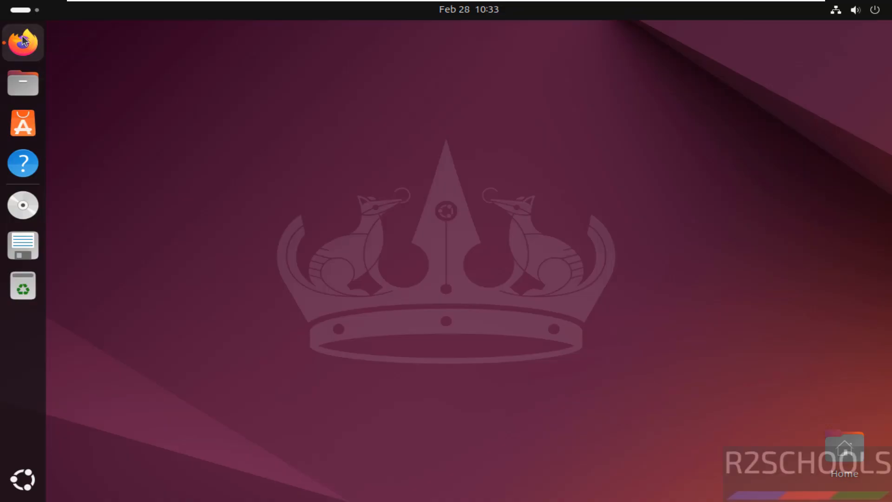
Browse to pgadmin.org in Firefox and reach the APT download page for Ubuntu.
left_click(23, 42)
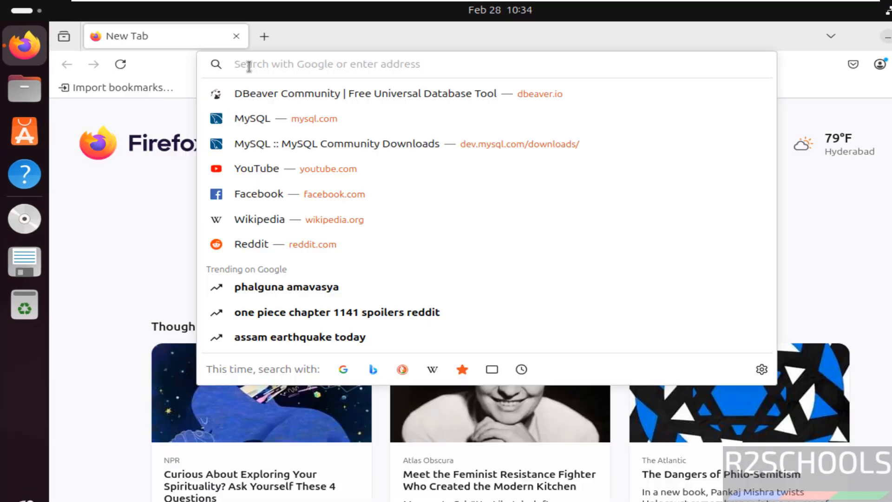
type("pgadmin.org")
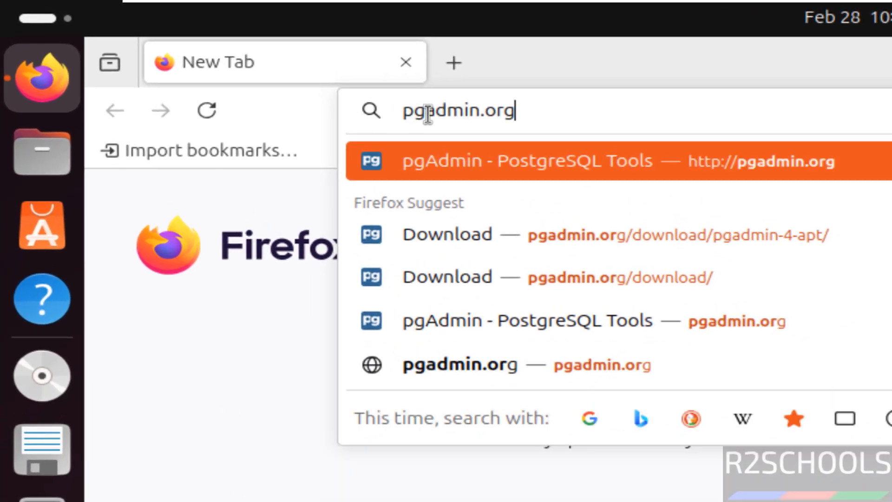
key("Return")
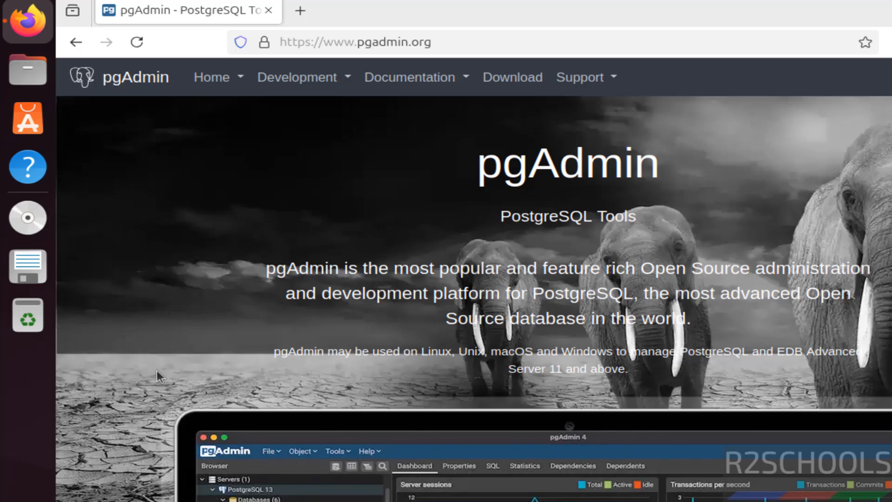
scroll(156, 370, "down", 3)
scroll(156, 370, "down", 3)
scroll(156, 370, "down", 3)
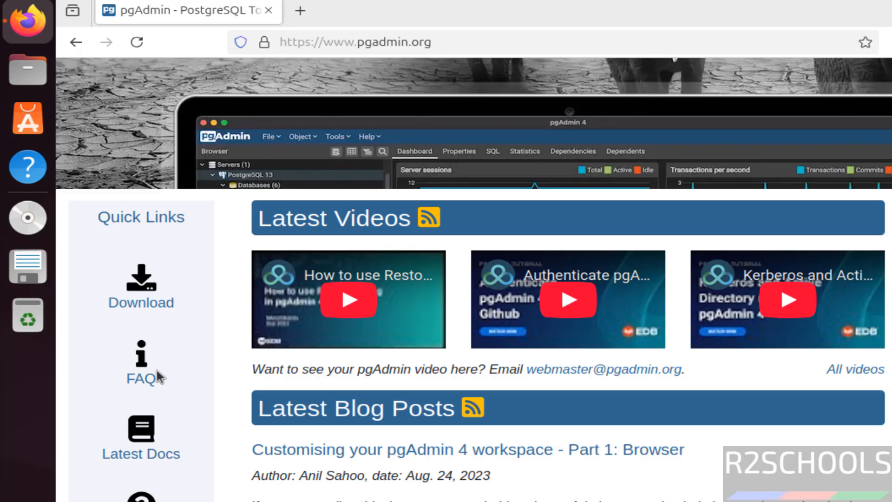
left_click(157, 301)
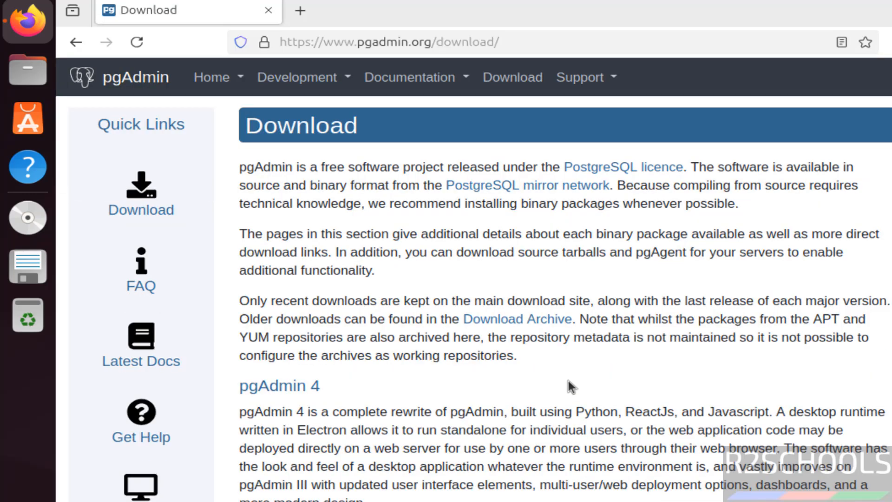
scroll(568, 380, "down", 2)
scroll(567, 381, "down", 3)
scroll(568, 380, "down", 1)
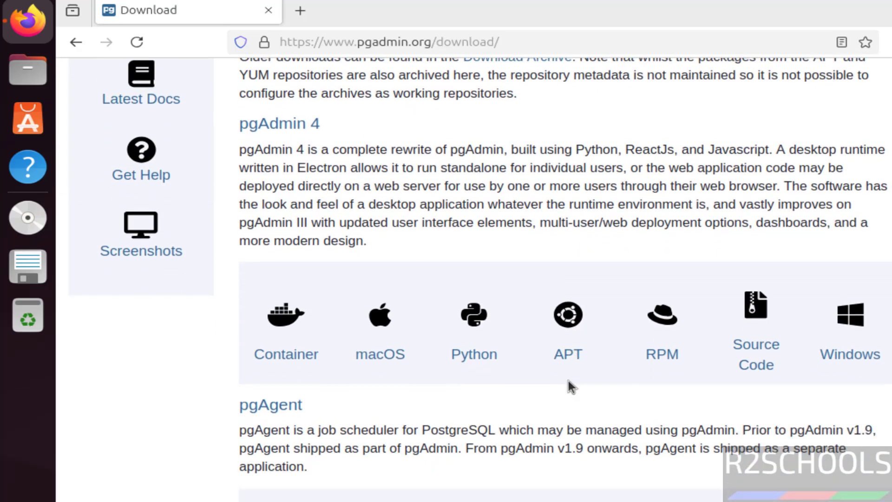
left_click(568, 317)
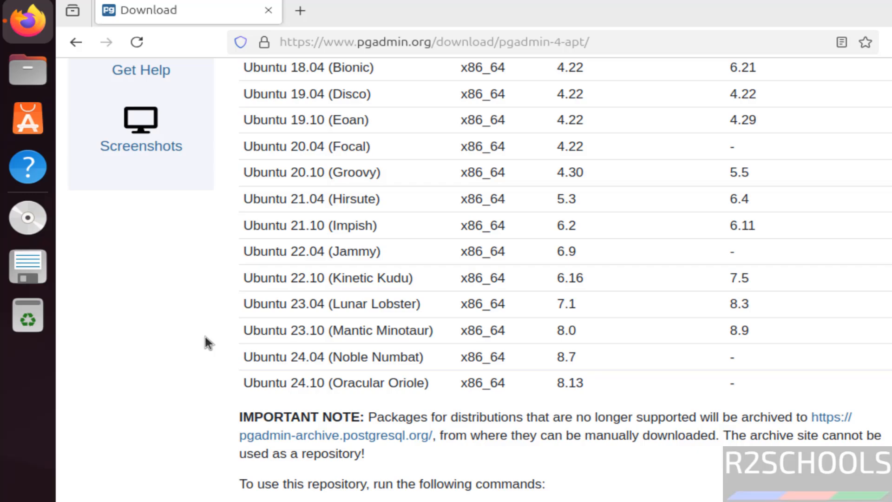
scroll(205, 336, "down", 5)
scroll(205, 336, "down", 1)
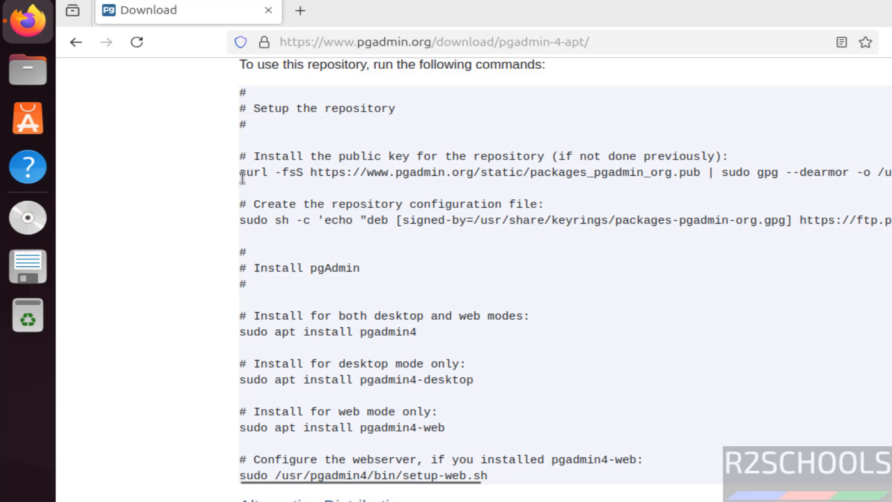
Select and copy the curl command that installs the pgAdmin repository public key.
mouse_move(239, 172)
left_mouse_down()
mouse_move(888, 209)
mouse_move(818, 176)
left_mouse_up()
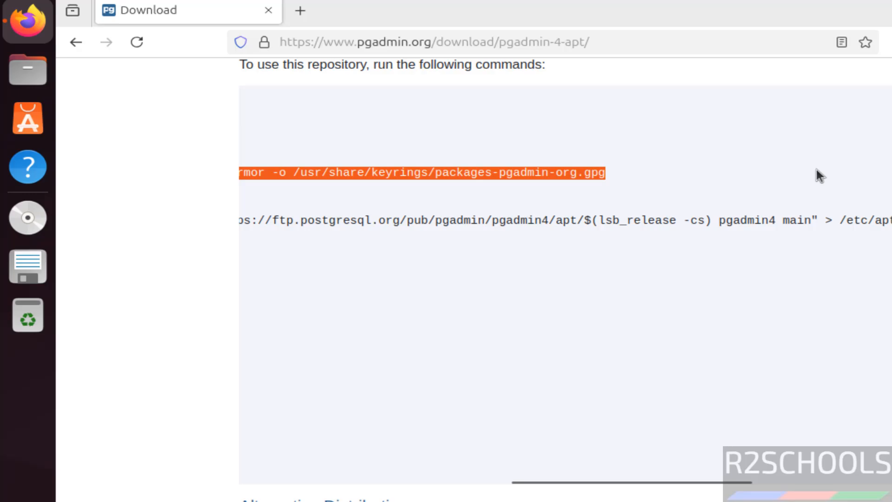
right_click(655, 174)
left_click(574, 185)
Run the pasted public-key curl command in a new Terminal with the sudo password.
key("super+a")
key("Escape")
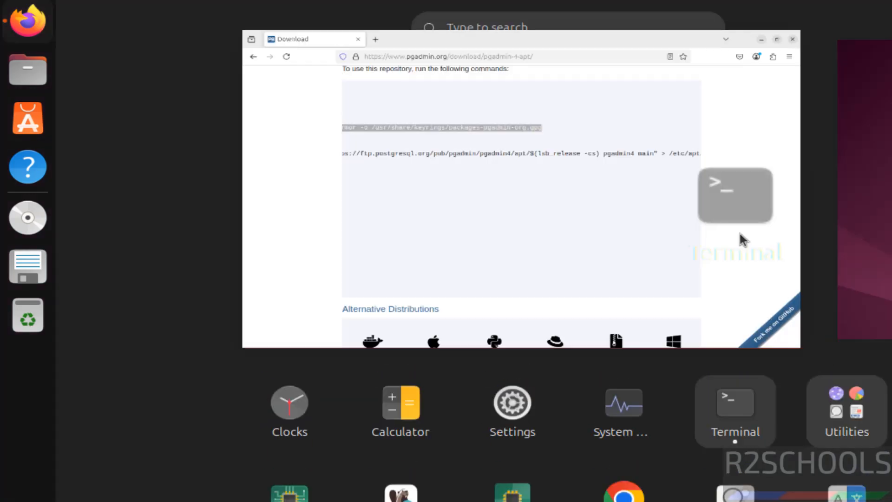
key("ctrl+alt+t")
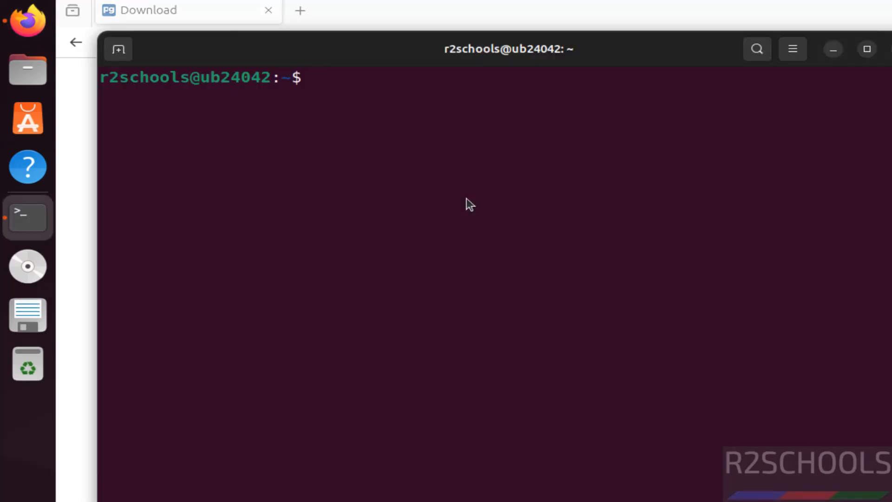
right_click(419, 177)
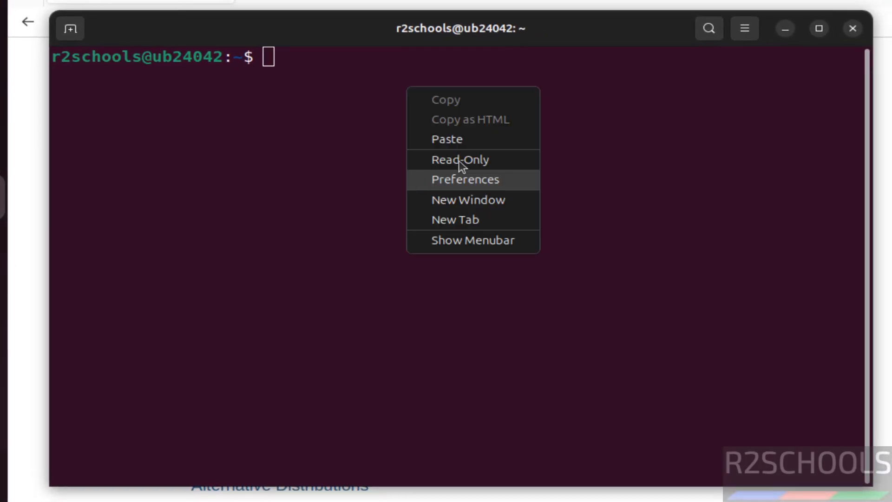
left_click(453, 140)
key("Return")
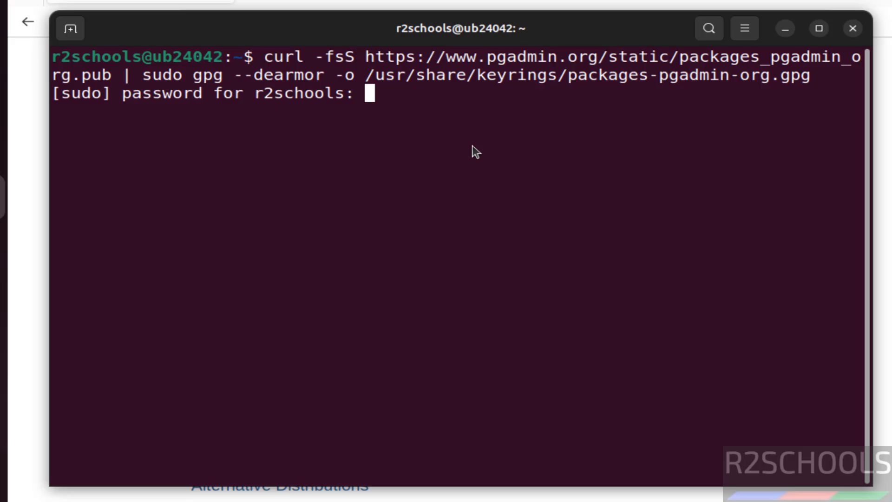
type("password")
key("Return")
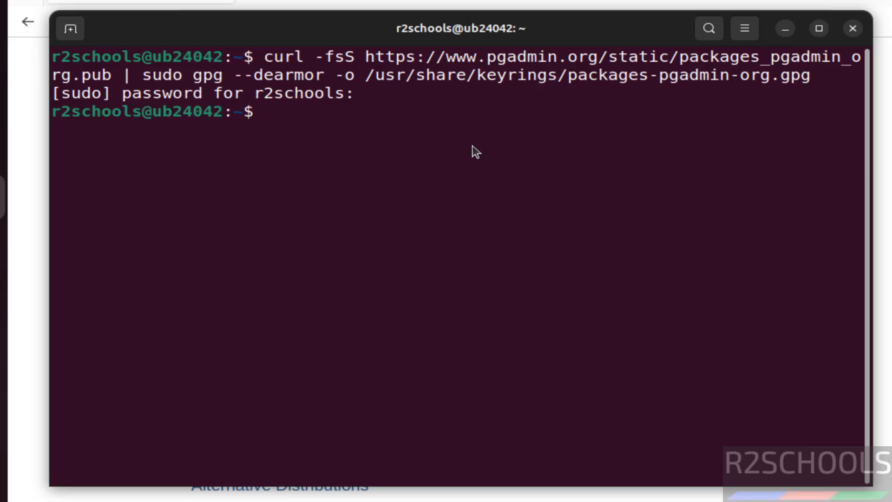
key("alt+Tab")
scroll(352, 387, "left", 10)
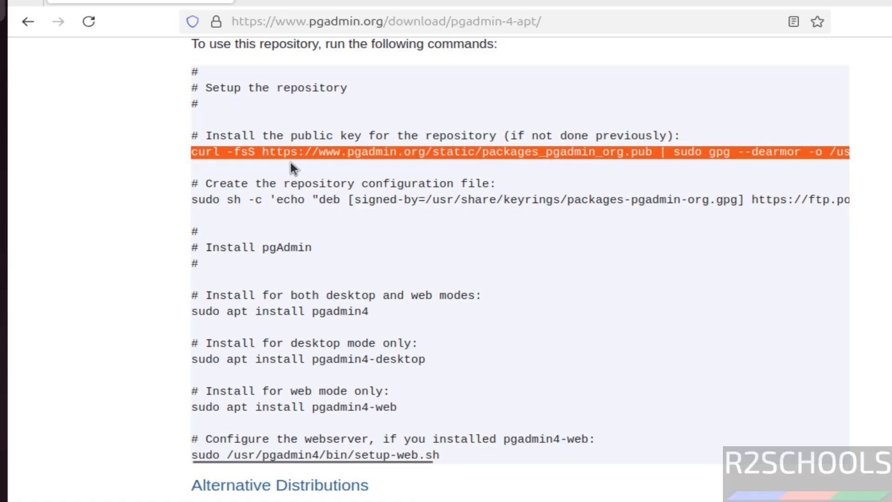
Copy the sudo sh -c repository line and run it in Terminal to add the repo and update package lists.
triple_click(425, 200)
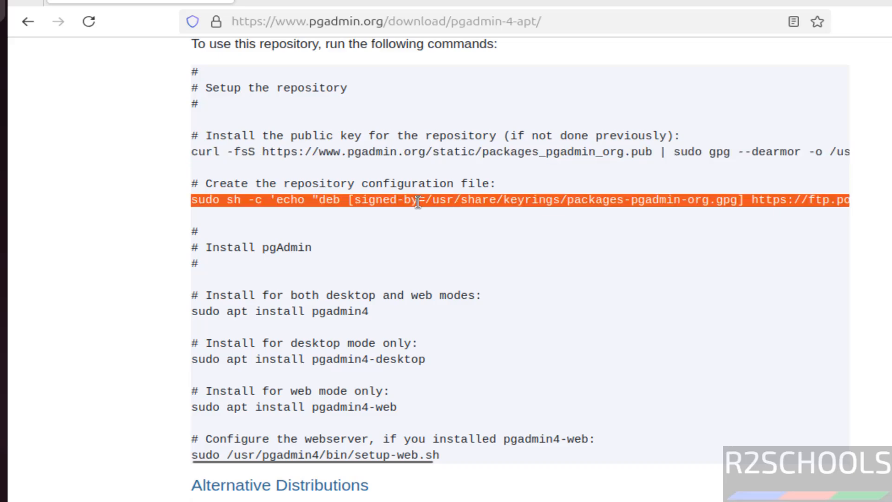
right_click(433, 207)
left_click(460, 217)
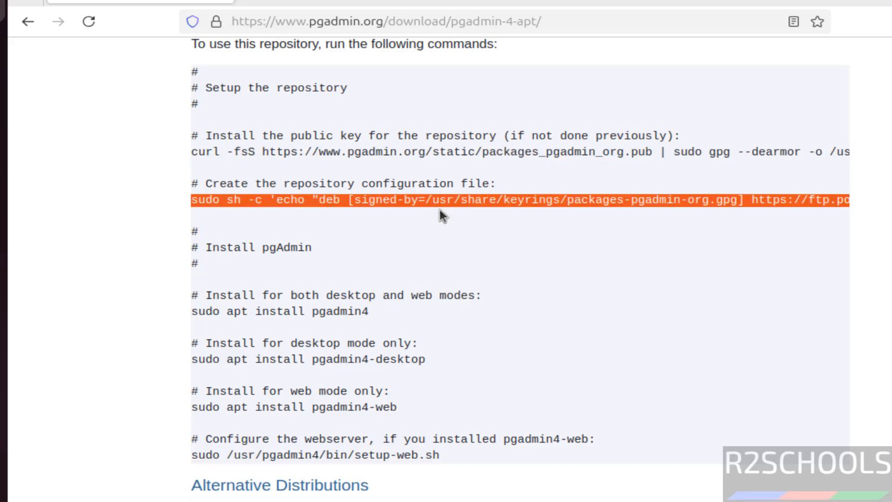
key("alt+Tab")
right_click(440, 210)
left_click(481, 261)
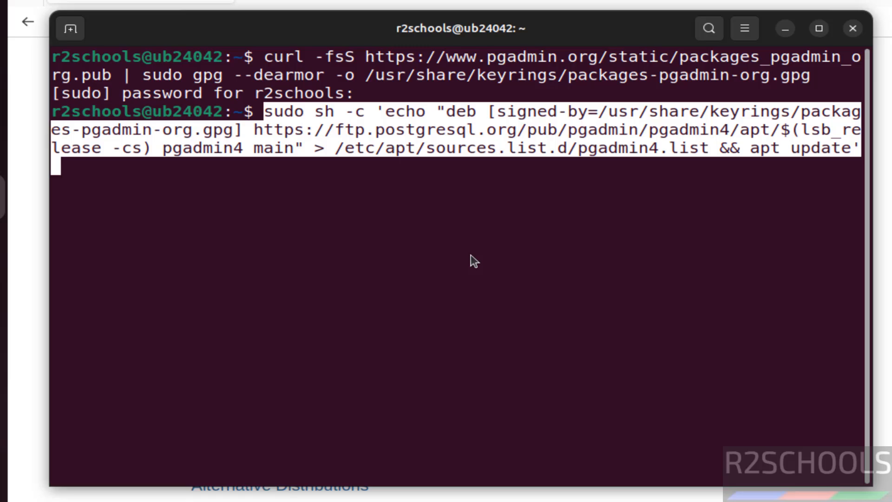
key("Return")
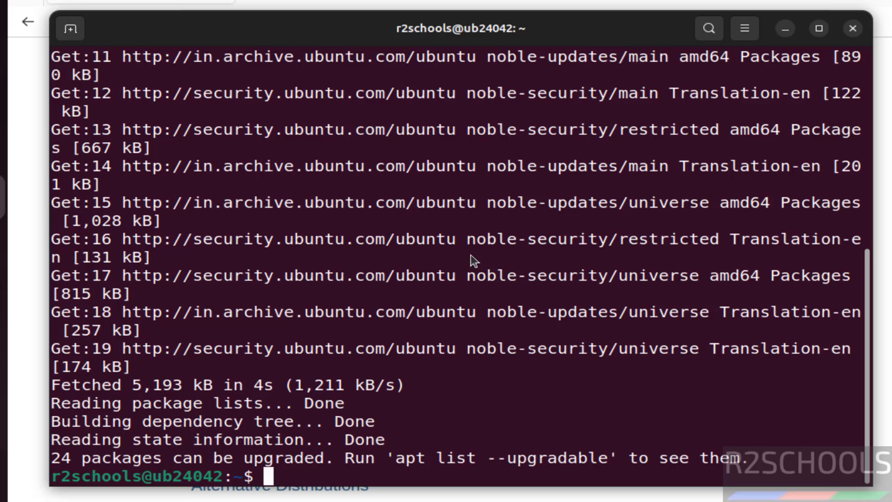
key("alt+Tab")
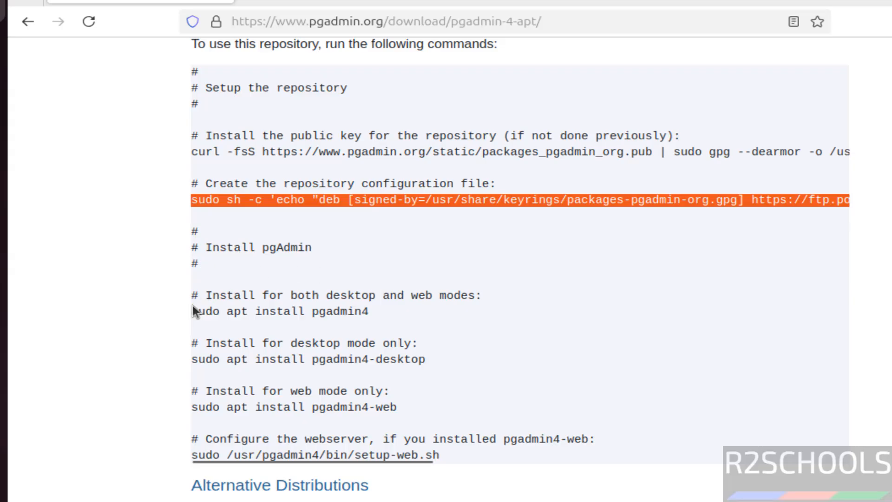
triple_click(232, 314)
left_click(278, 318)
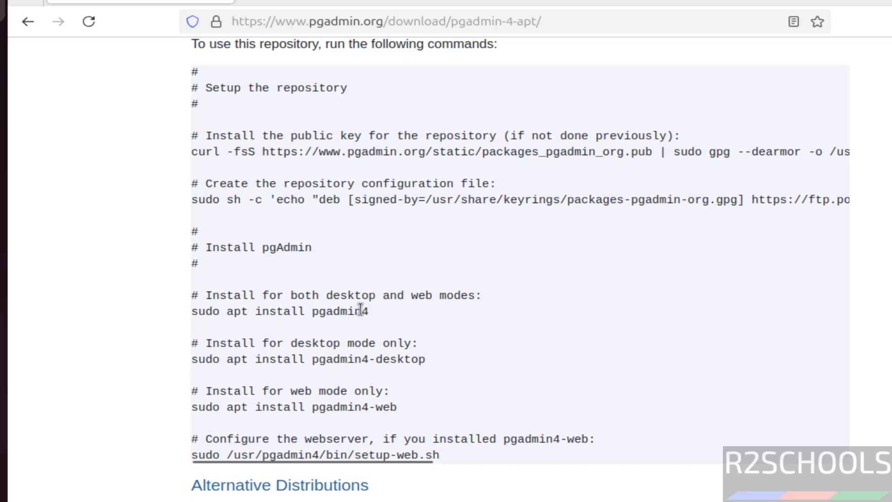
triple_click(344, 360)
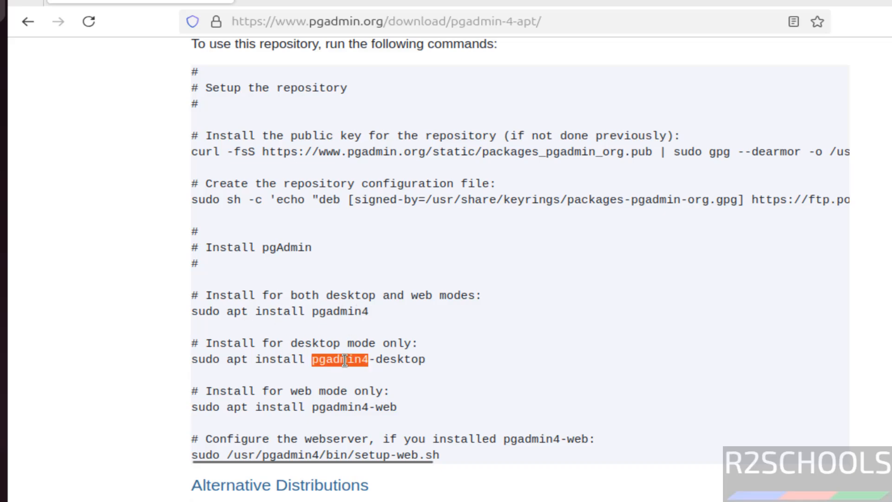
double_click(288, 408)
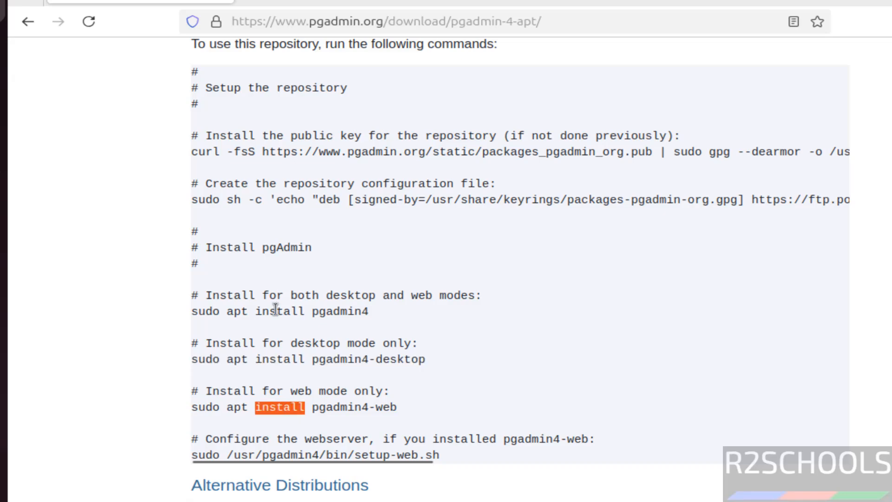
Run sudo apt install pgadmin4 in a cleared Terminal and confirm with y.
key("alt+Tab")
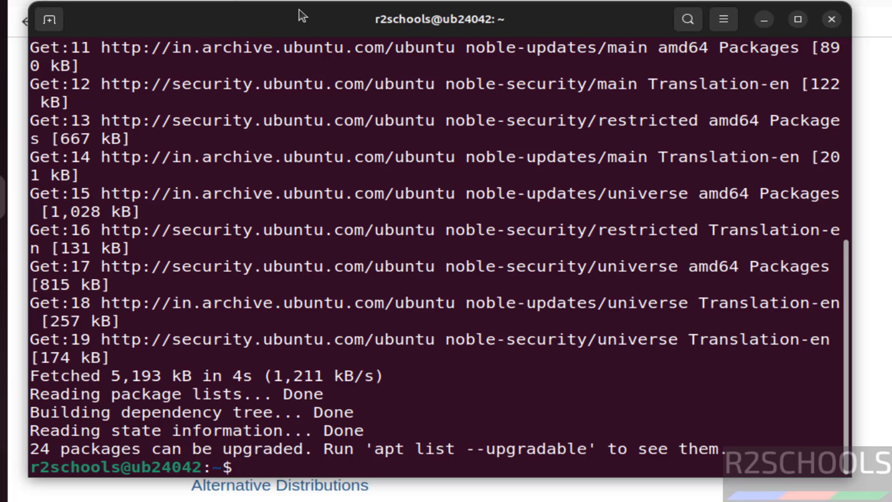
key("ctrl+l")
type("sudo ")
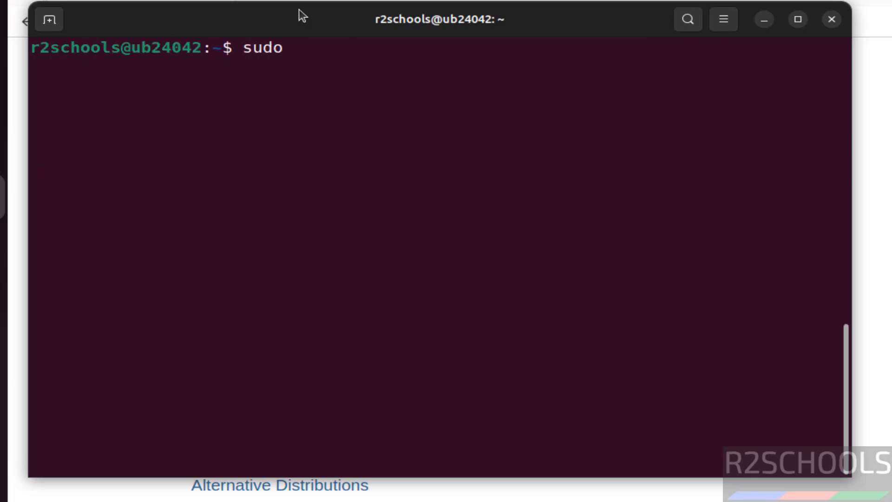
type("apt install")
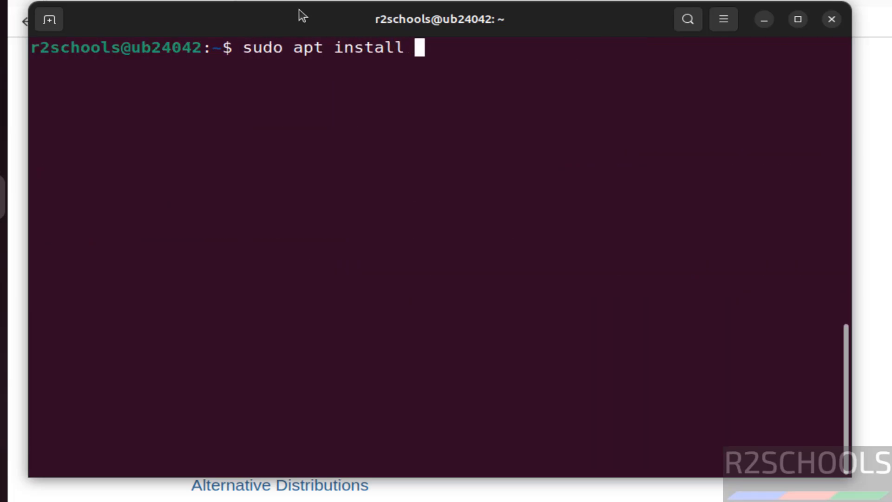
key("alt+Tab")
key("alt+Tab")
type("pga")
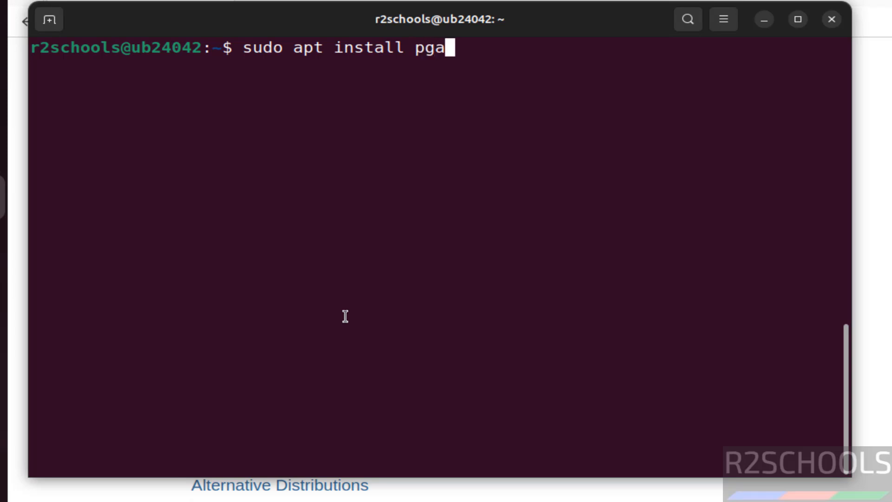
type("dmn")
key("BackSpace")
type("in4")
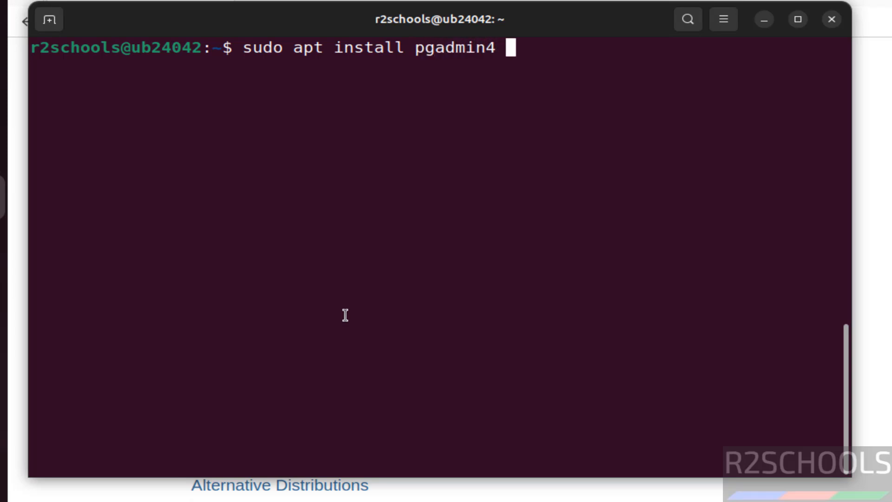
key("Return")
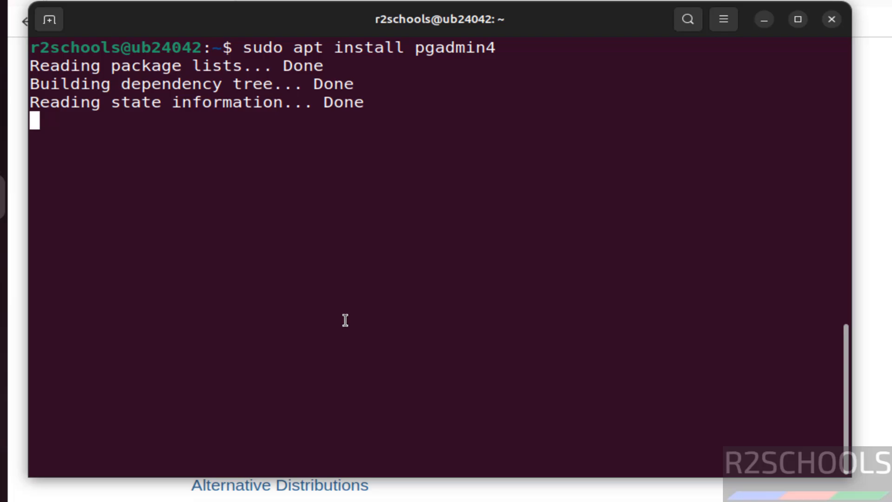
key("Return")
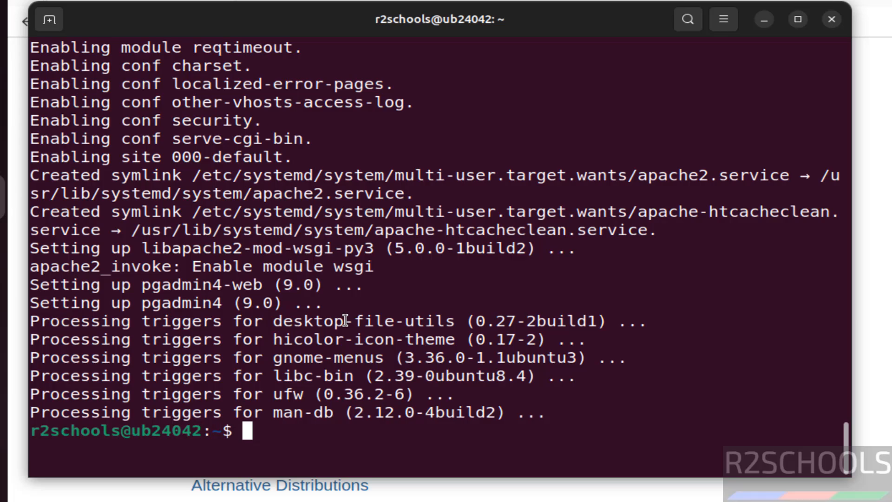
key("super+a")
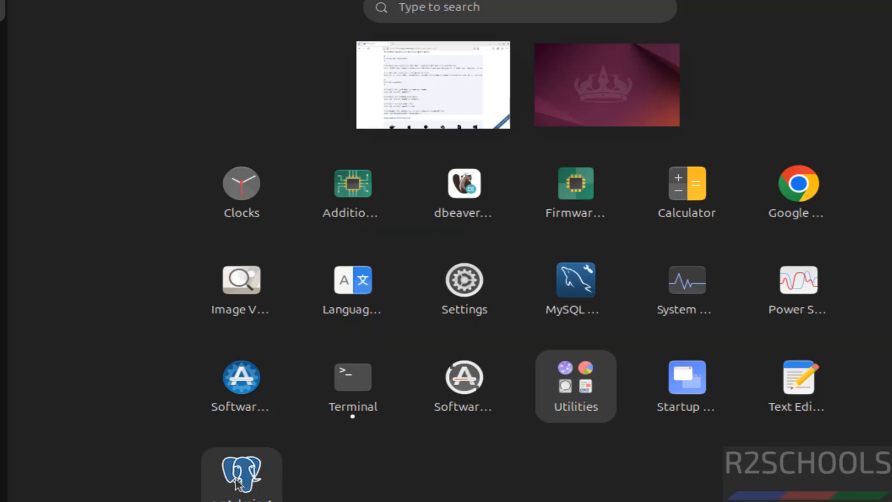
Launch pgAdmin 4 from the app grid so its Dashboard opens.
left_click(245, 473)
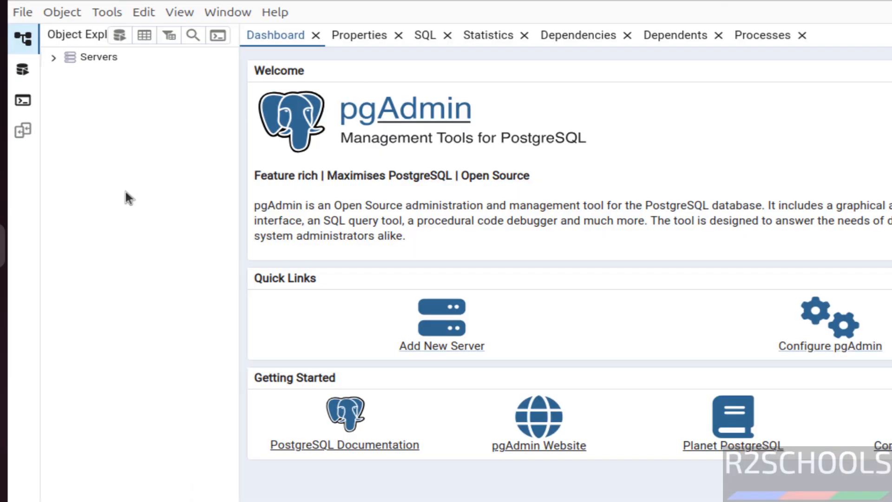
Start Register > Server... from the Servers group and name the server pg174.
right_click(104, 59)
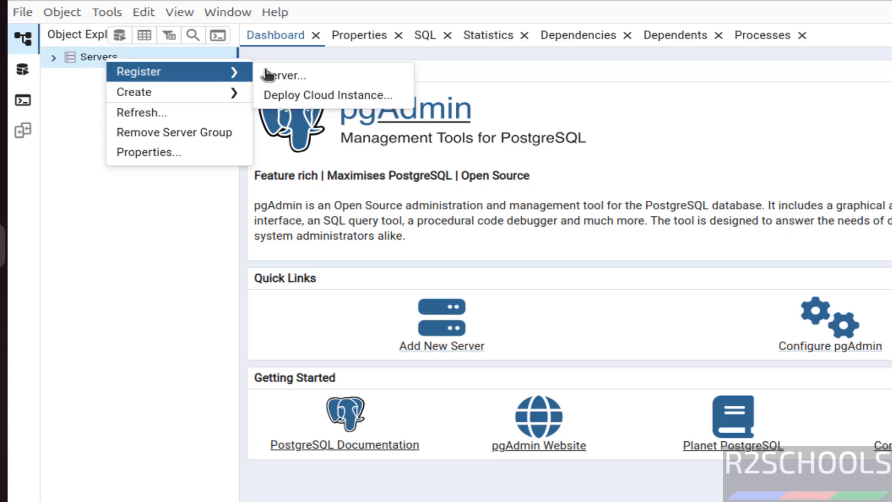
left_click(279, 73)
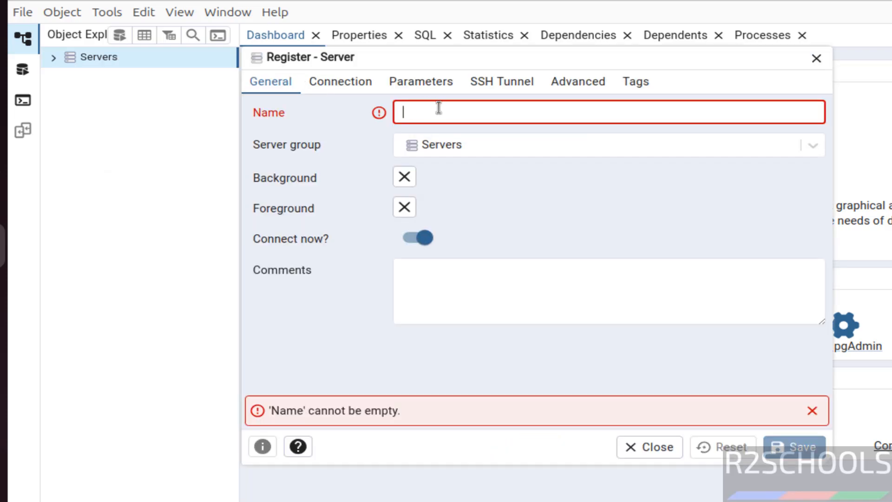
type("pg")
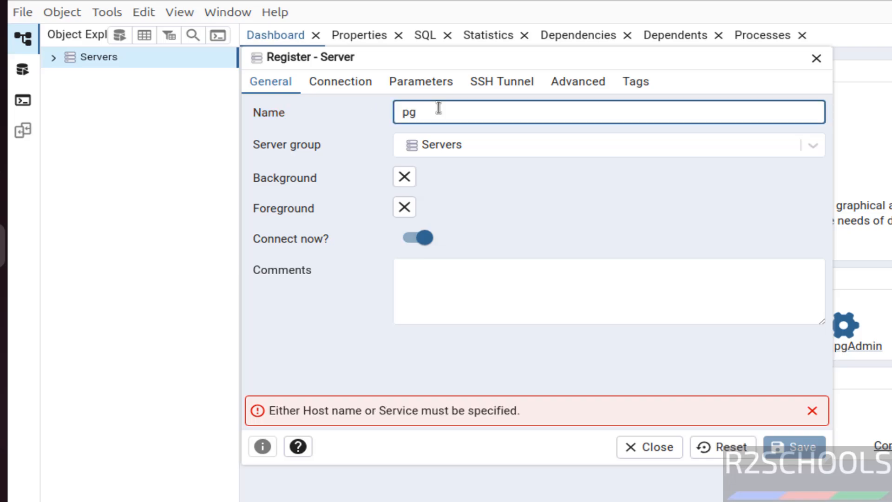
type("174")
Set the connection host to localhost with port 5432 and user postgres, then save pg174.
left_click(351, 82)
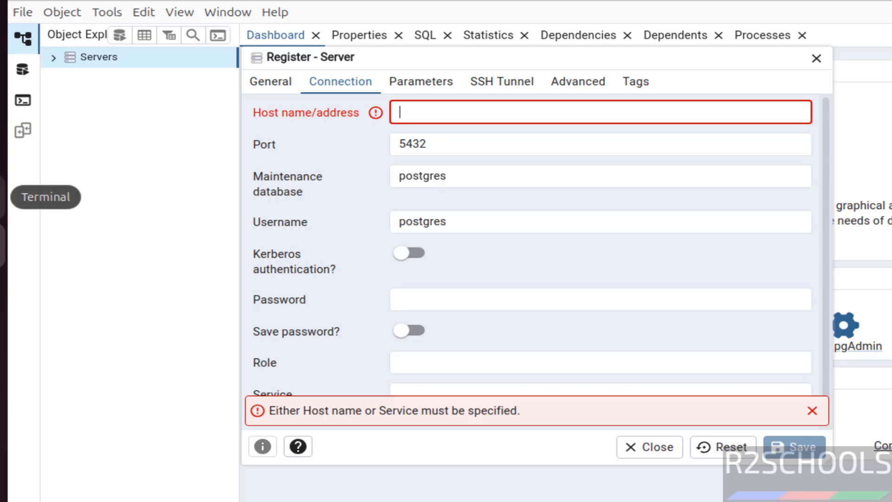
left_click(4, 209)
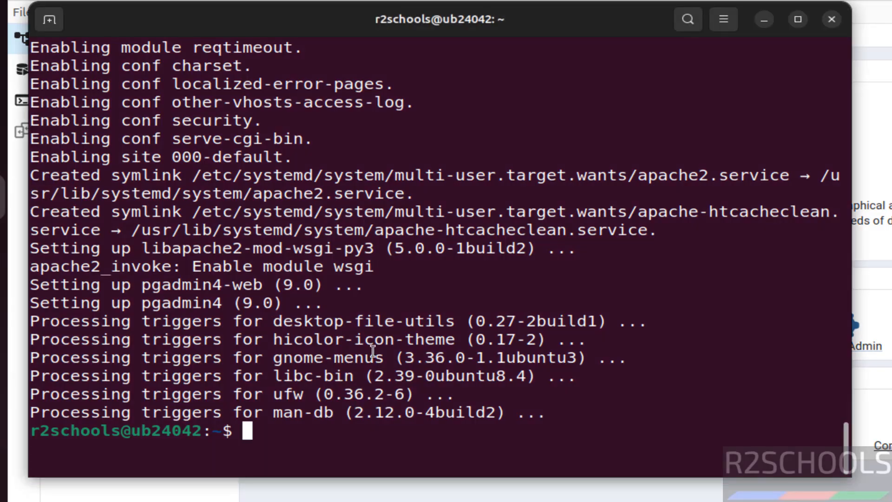
key("alt+Tab")
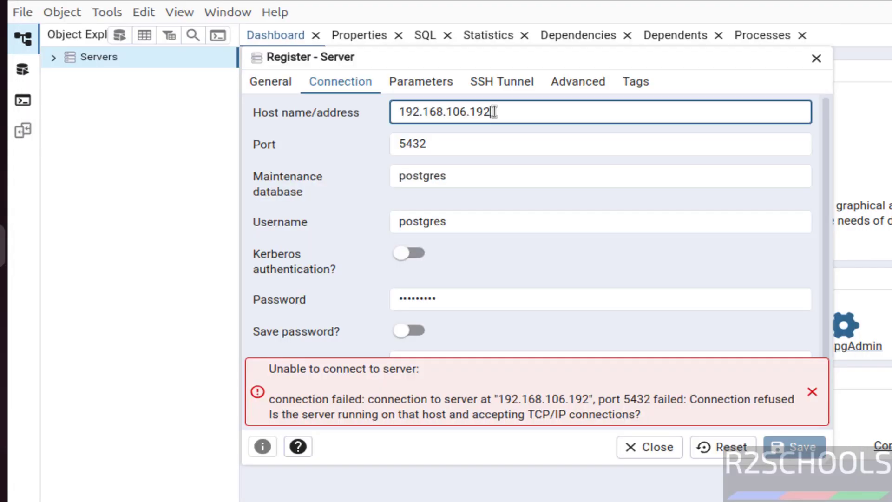
double_click(493, 112)
type("l")
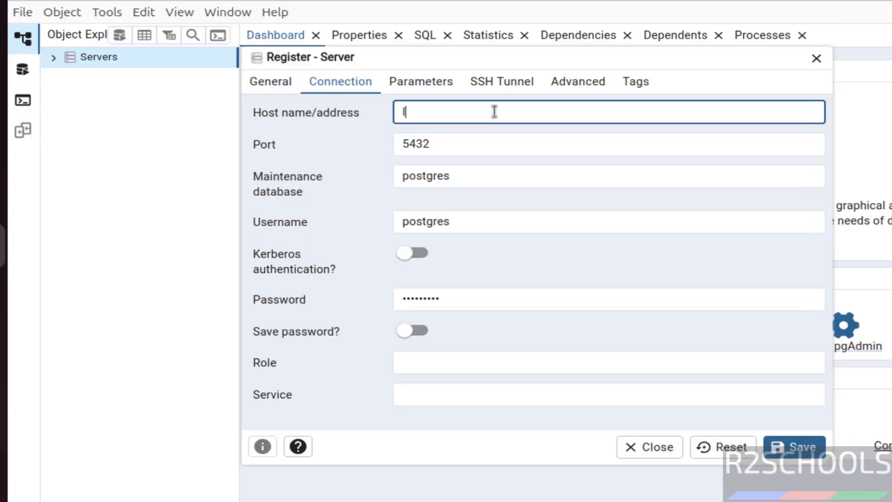
type("ocalhost")
left_click(793, 447)
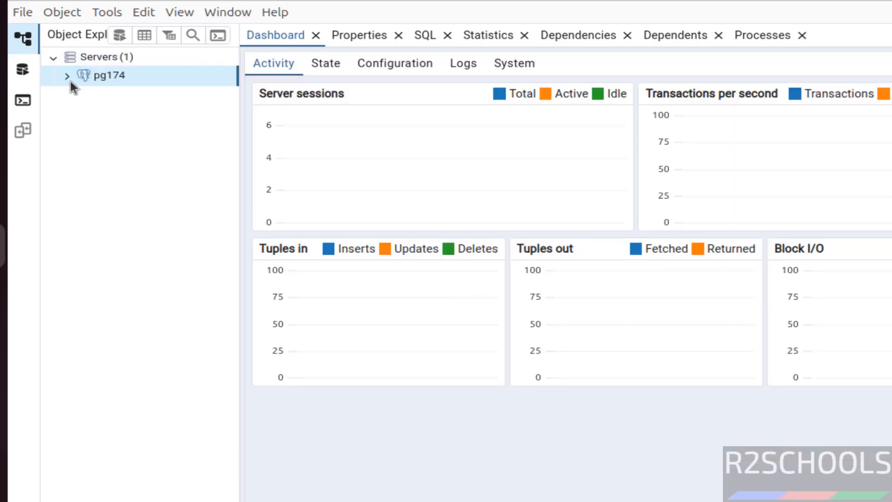
Expand pg174 to show databases bank and postgres and its 17 login/group roles.
left_click(67, 76)
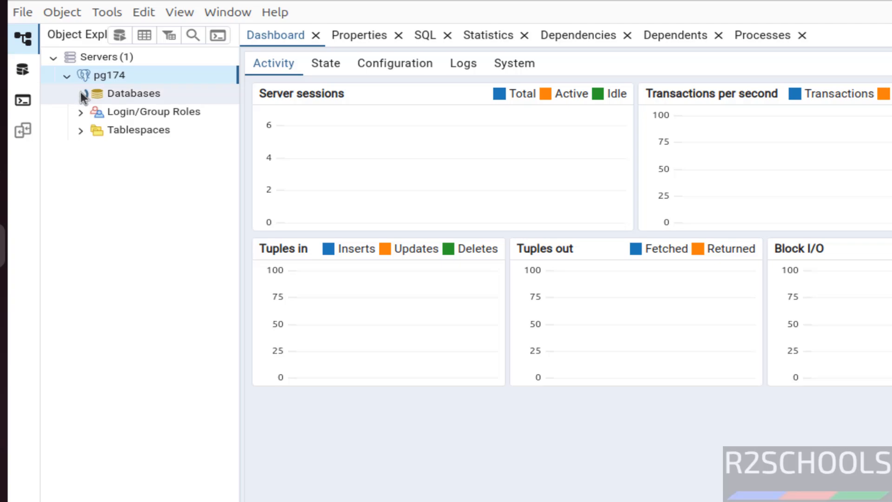
left_click(82, 94)
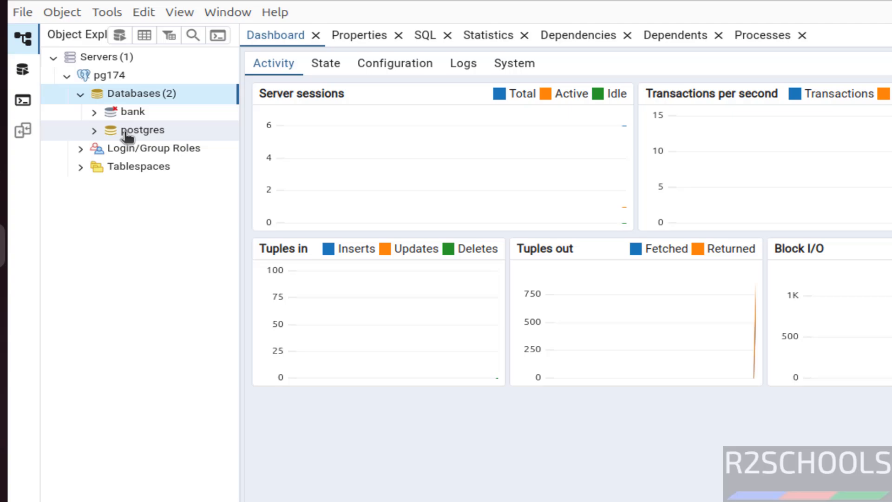
left_click(80, 151)
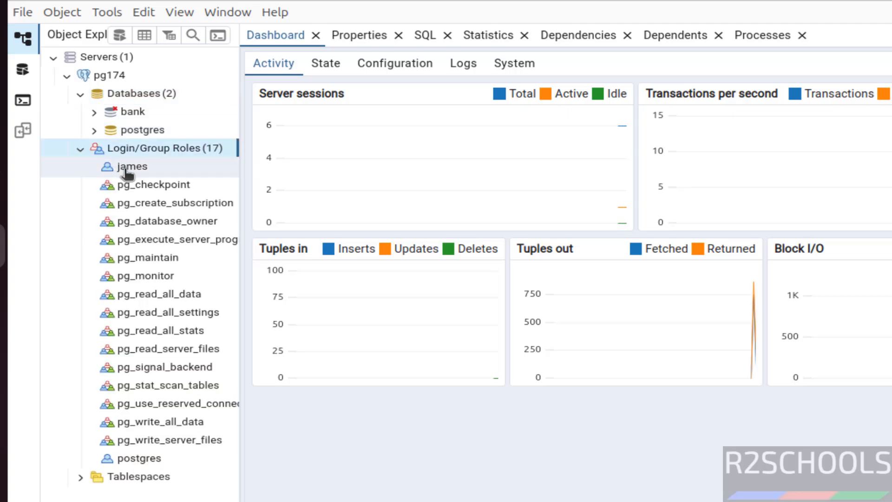
Run select * from customer in a Query Tool on bank, returning two rows.
right_click(132, 111)
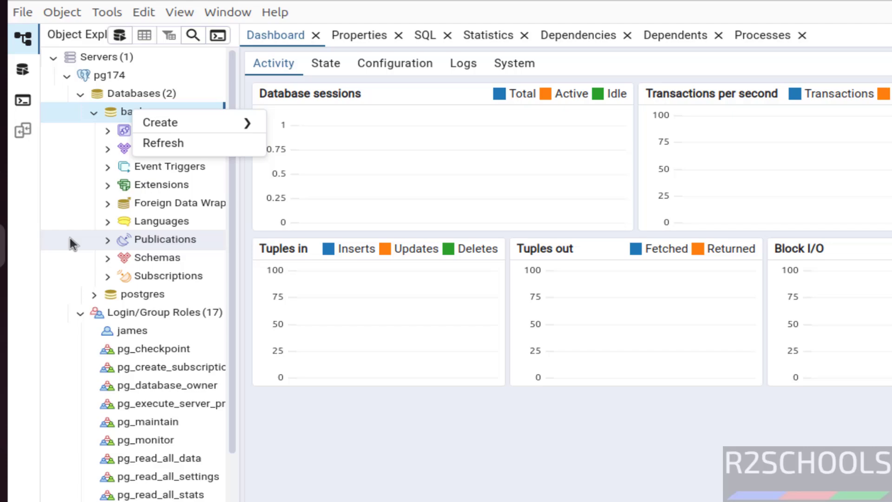
left_click(70, 238)
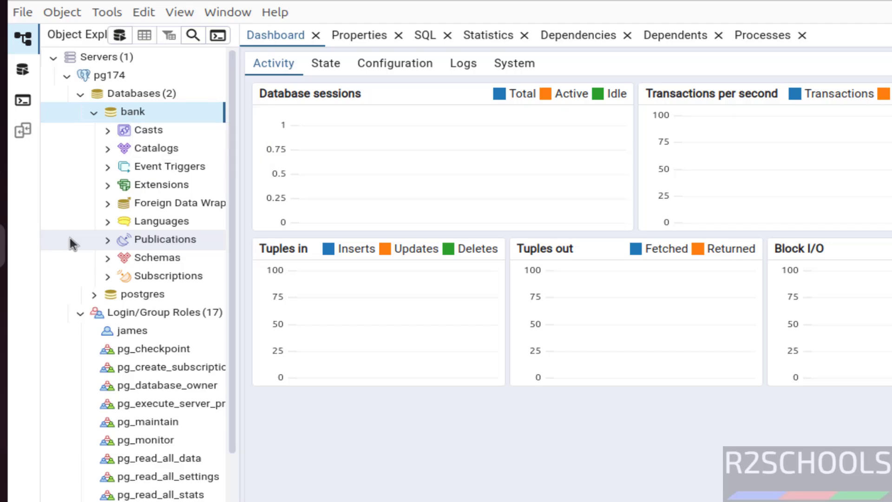
right_click(120, 111)
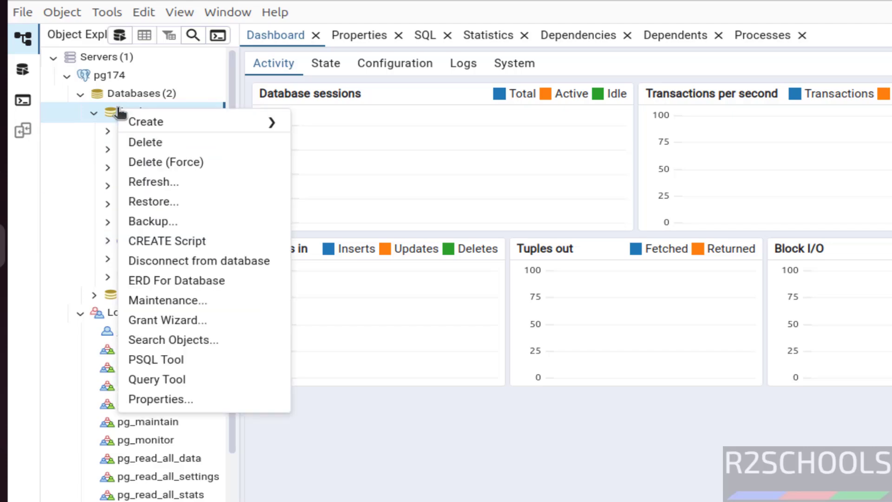
left_click(202, 384)
type("select * f")
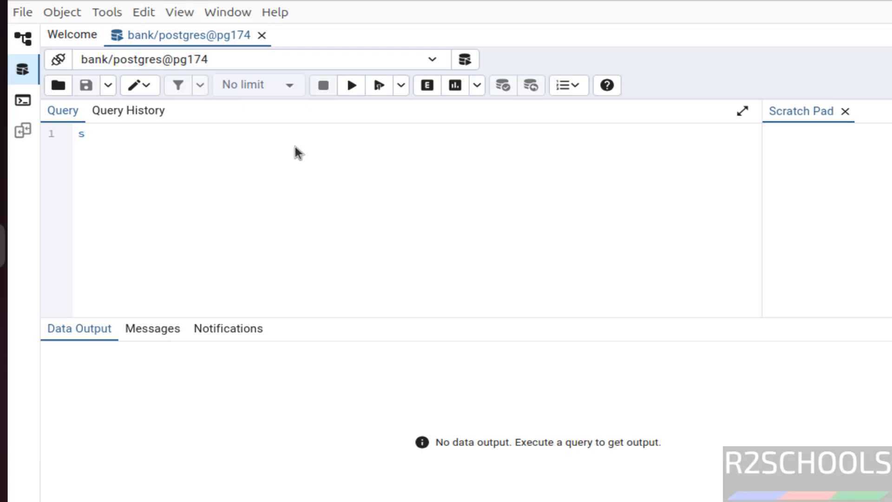
type("rom ")
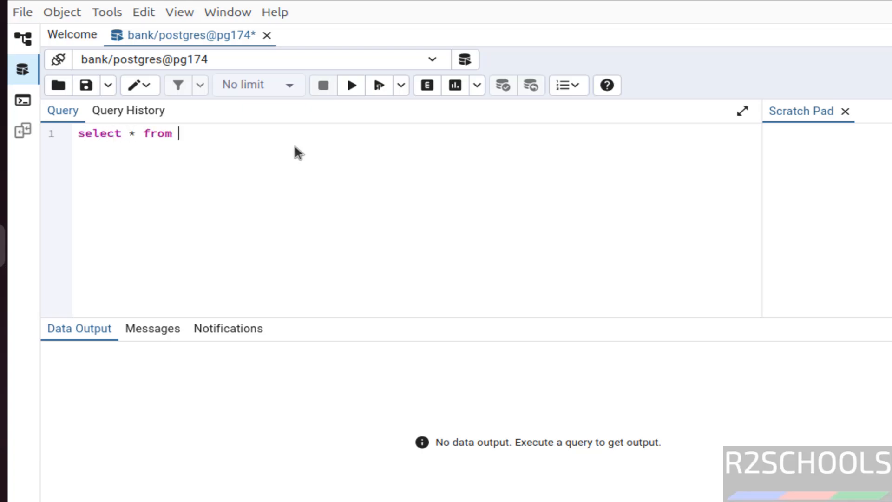
type("customer")
key("ctrl+a")
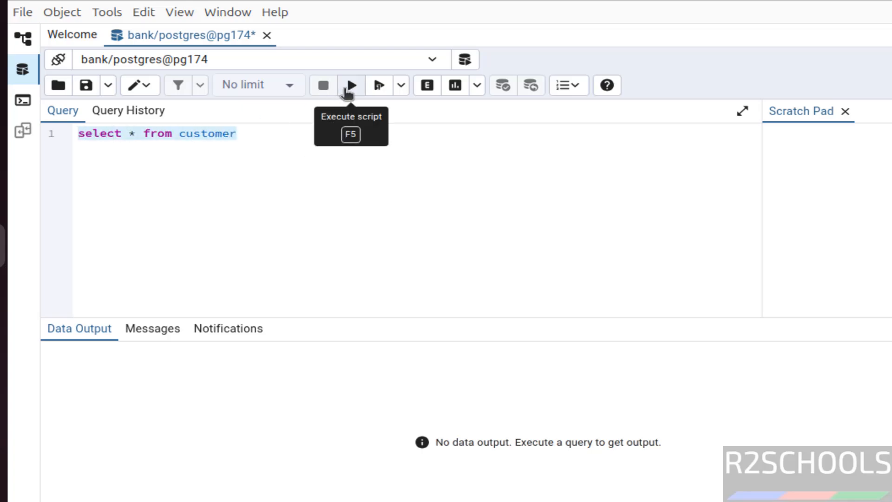
left_click(350, 85)
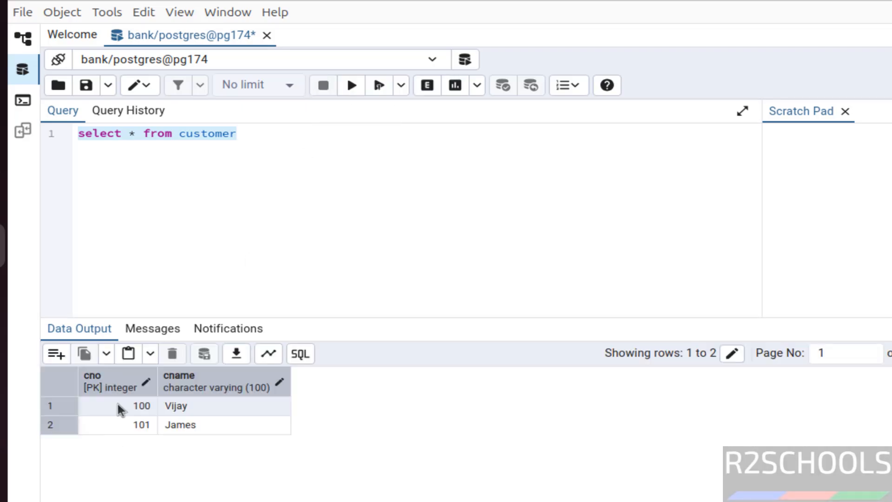
Copy the setup-web.sh command from the download page and switch to Terminal.
key("alt+Tab")
key("alt+Tab")
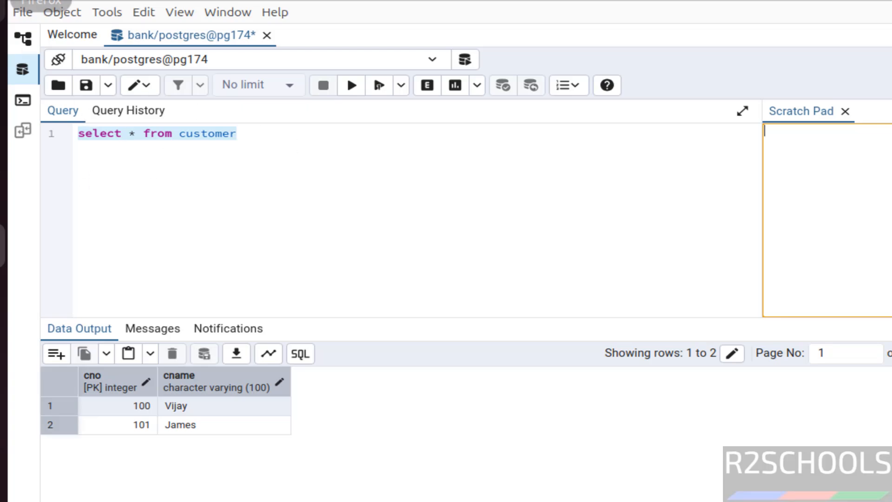
key("alt+Tab")
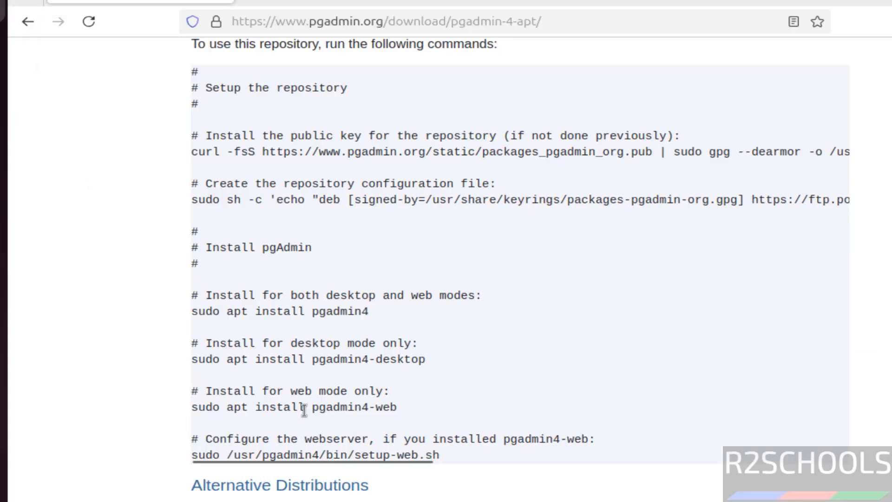
triple_click(230, 455)
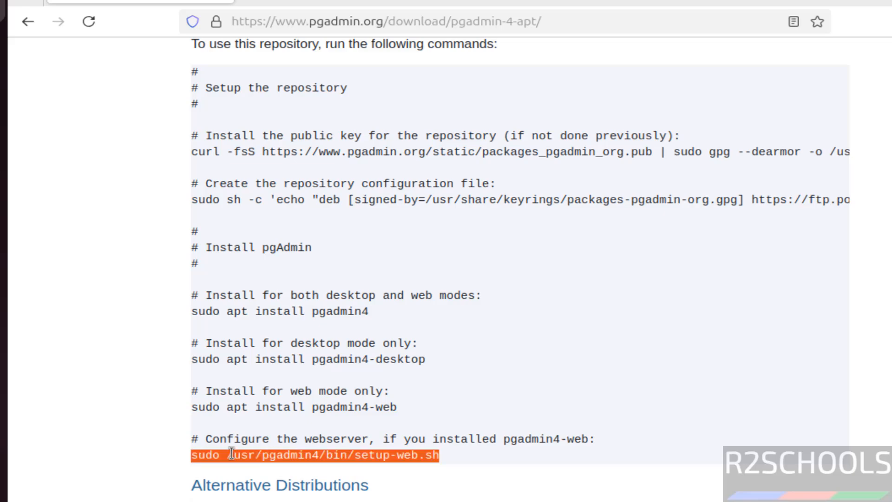
key("ctrl+c")
key("alt+Tab")
key("alt+Tab")
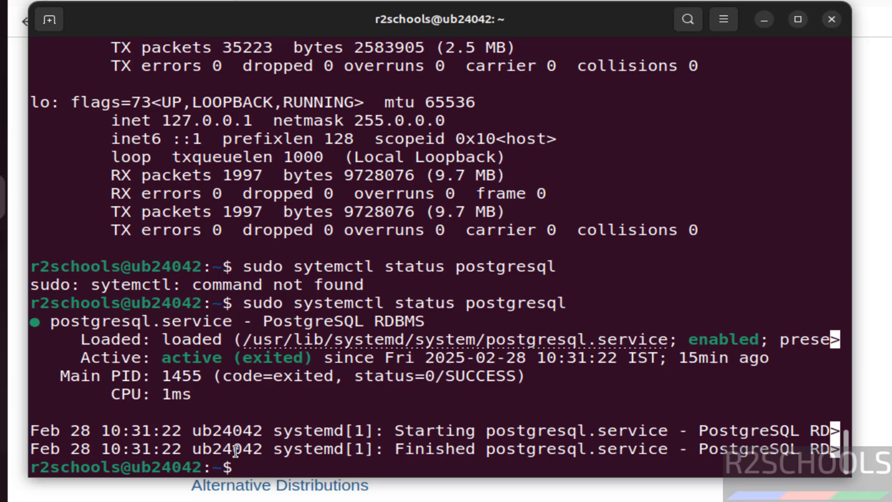
Clear the terminal and run the pasted setup-web.sh script for pgAdmin web mode.
key("ctrl+l")
right_click(329, 286)
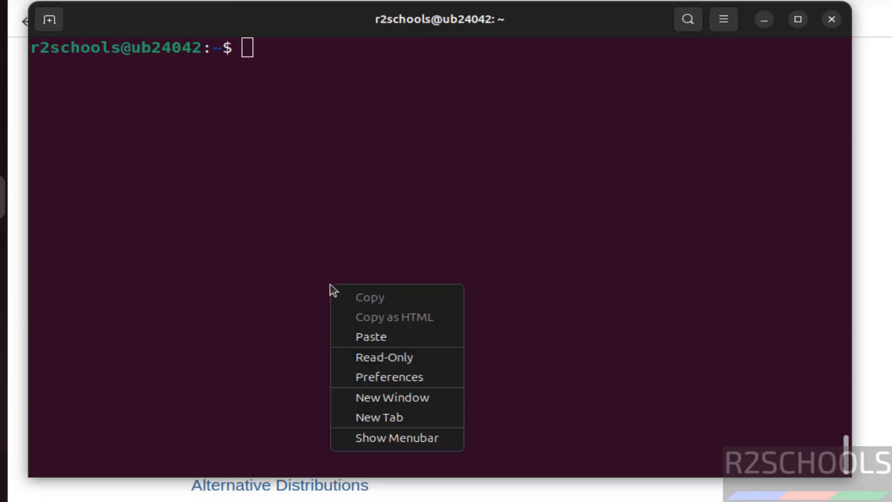
left_click(369, 337)
key("Return")
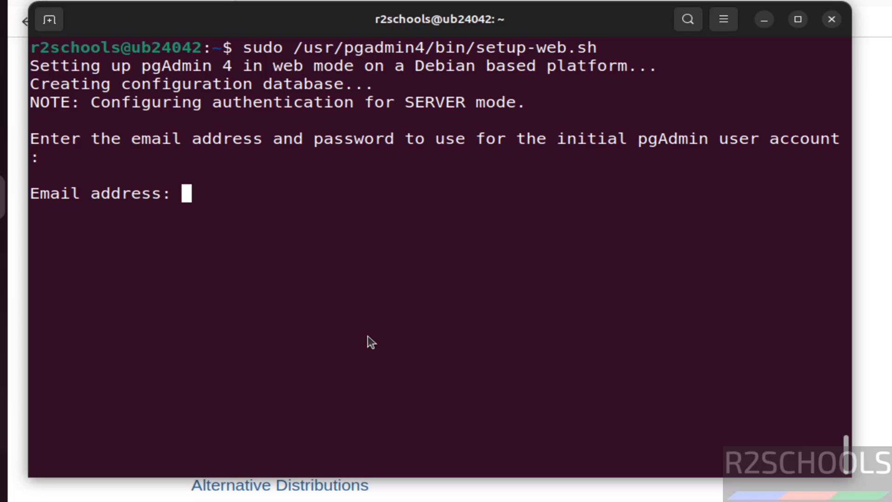
Answer the setup prompts: account email, password twice, configure Apache and restart it.
key("Return")
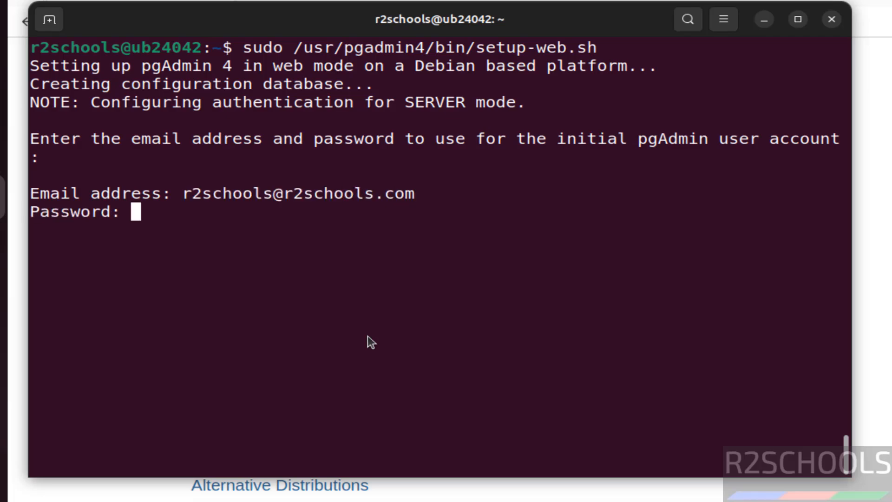
type("password")
key("Return")
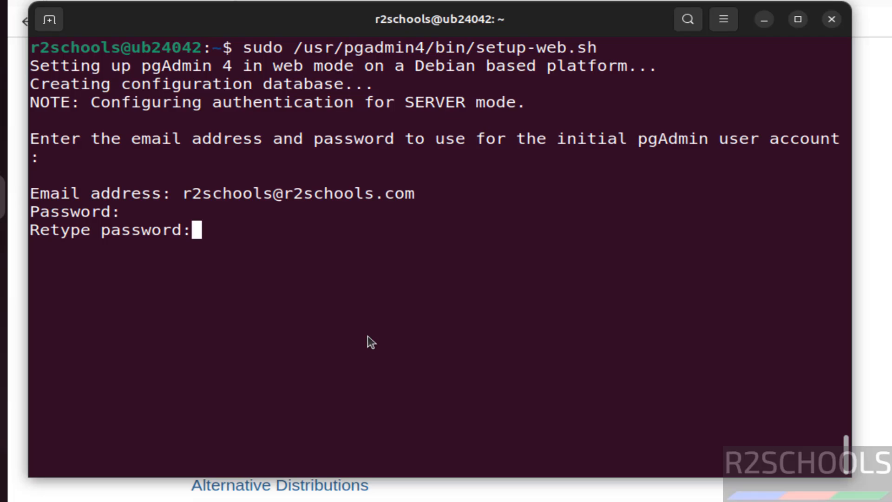
type("password")
key("Return")
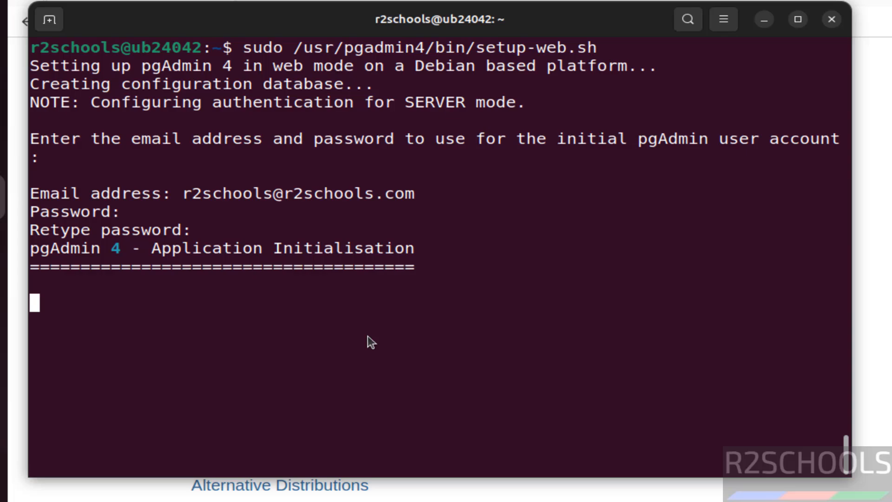
type("y")
key("Return")
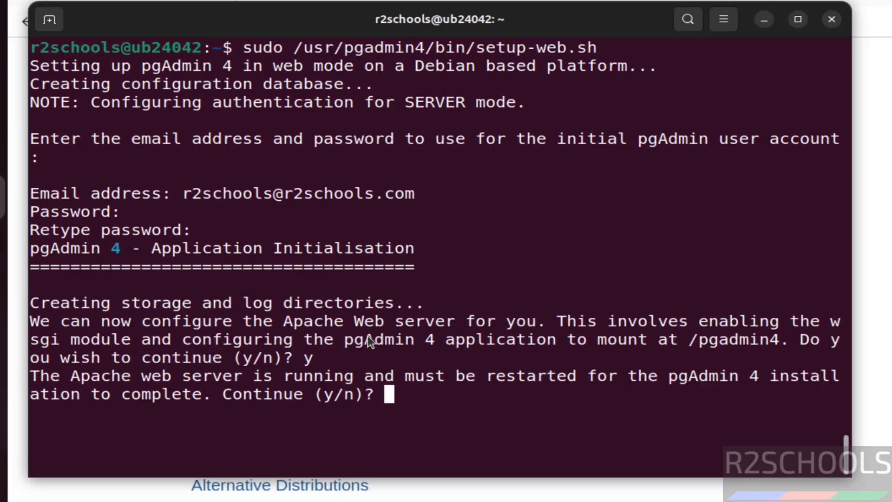
type("y")
key("Return")
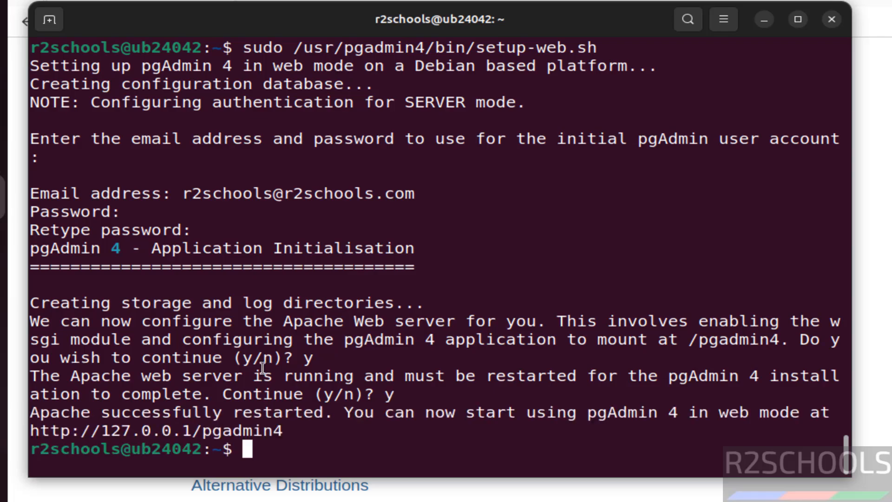
left_click_drag(284, 431, 31, 430)
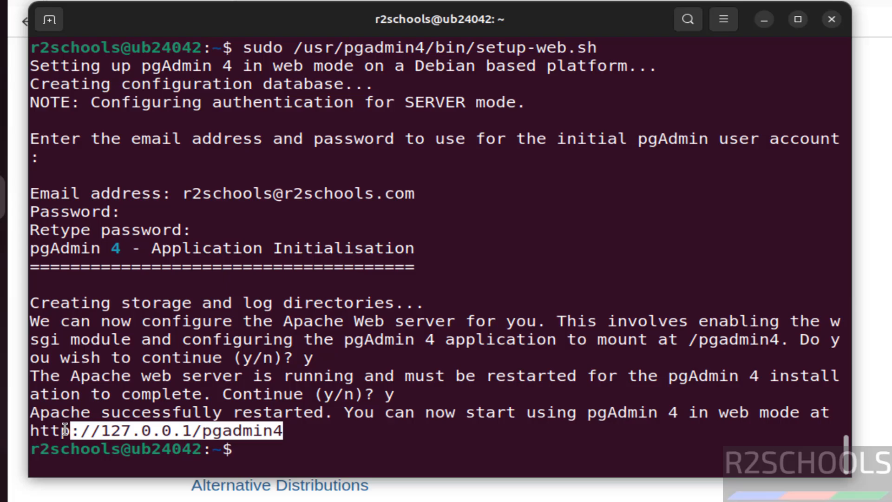
key("ctrl+c")
right_click(209, 236)
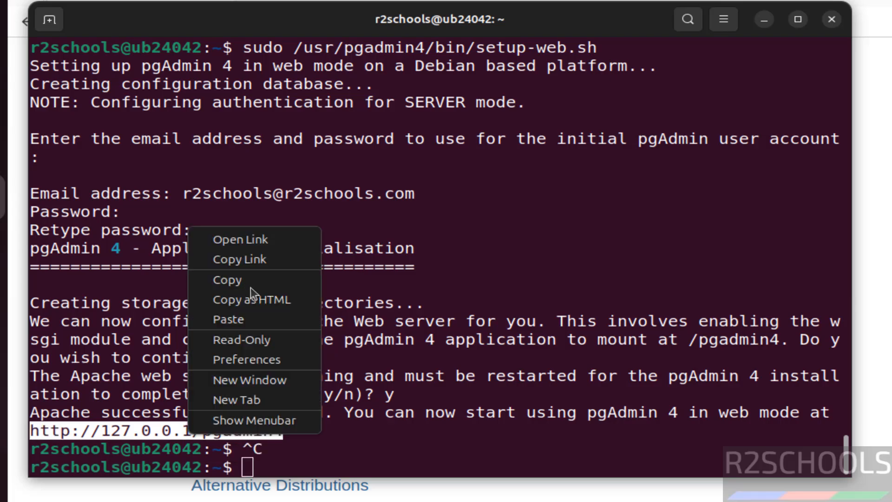
left_click(250, 287)
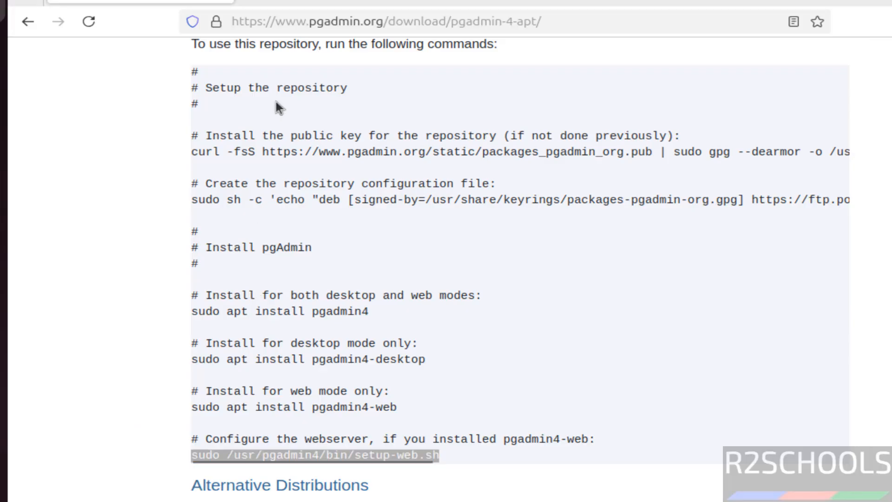
Try loading the pasted address in a new Firefox tab.
key("ctrl+t")
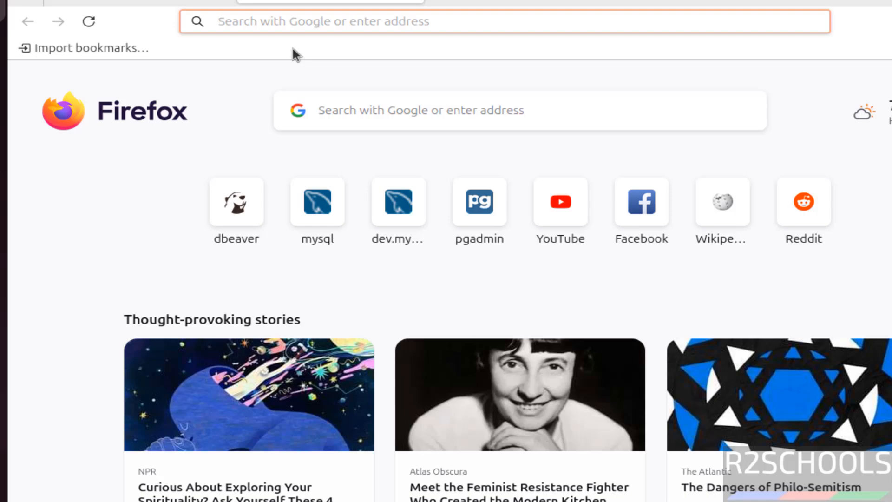
key("ctrl+v")
key("Return")
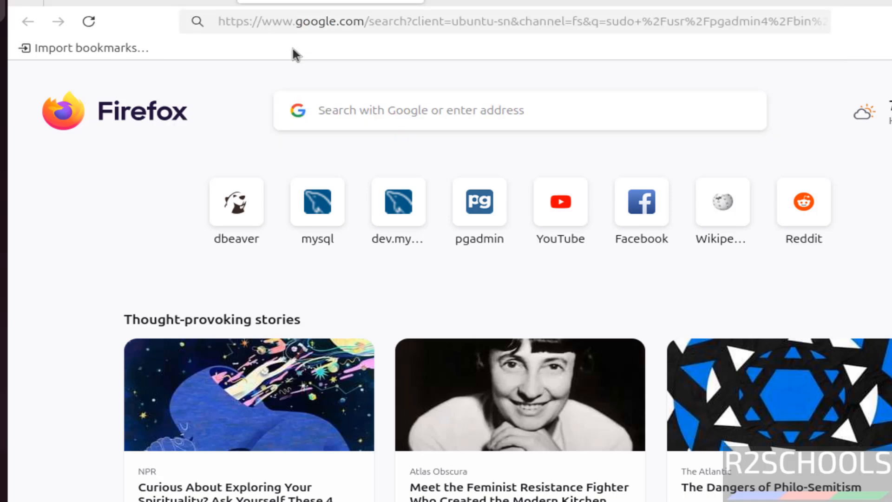
key("alt+Tab")
right_click(209, 431)
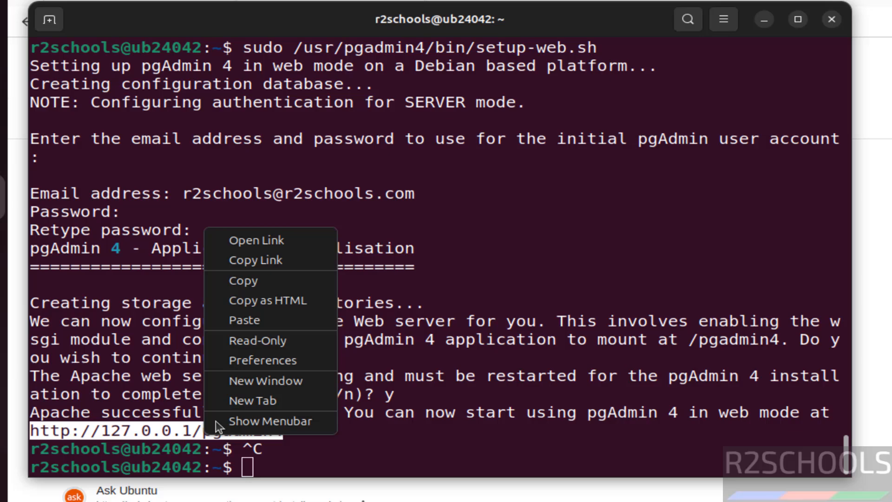
left_click(272, 280)
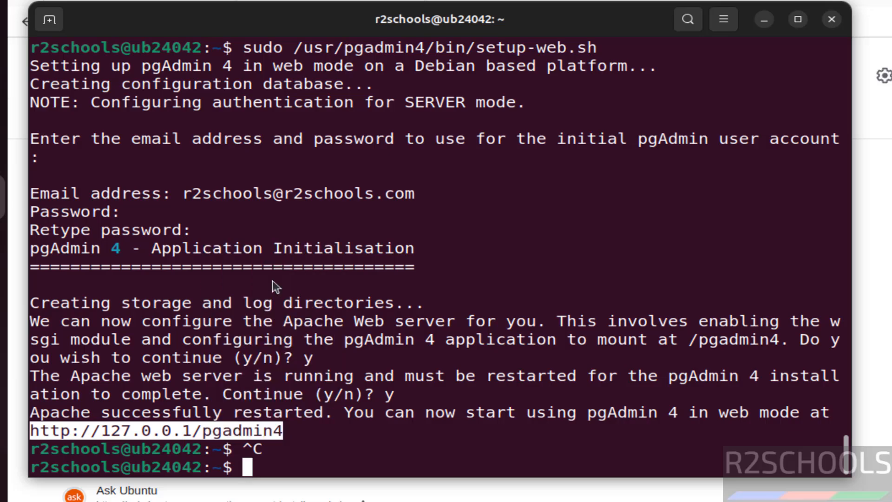
key("alt+Tab")
left_click(446, 22)
key("ctrl+v")
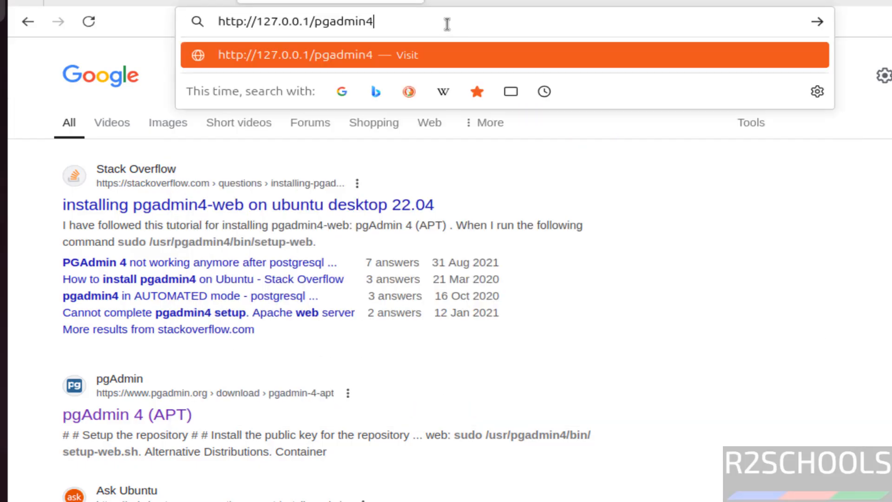
key("Return")
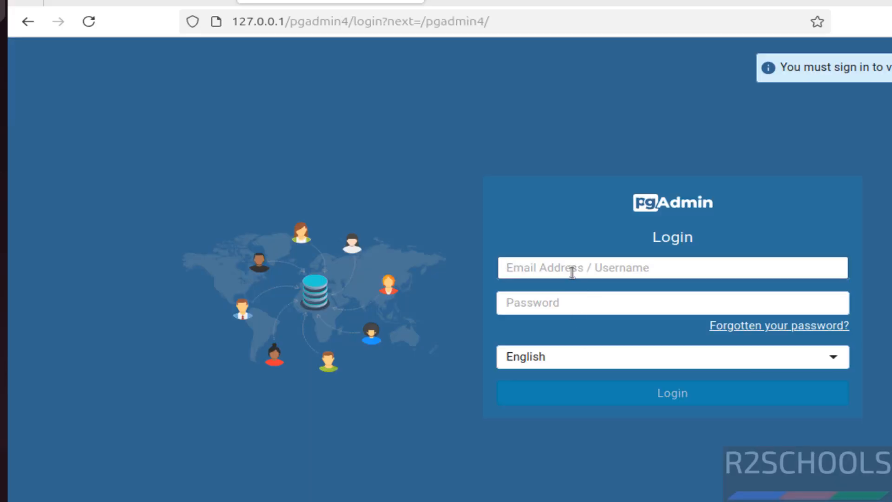
Sign in with the initial account email and password, declining Firefox's save-password prompt.
key("alt+Tab")
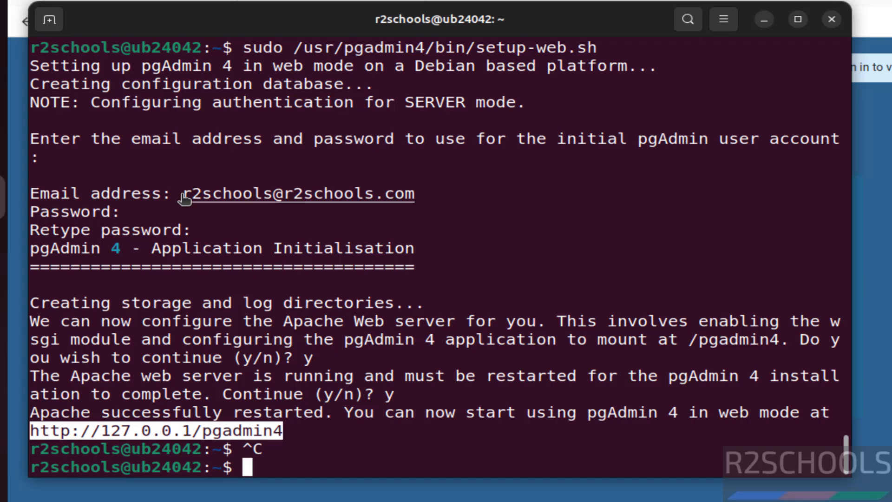
left_click_drag(182, 193, 333, 194)
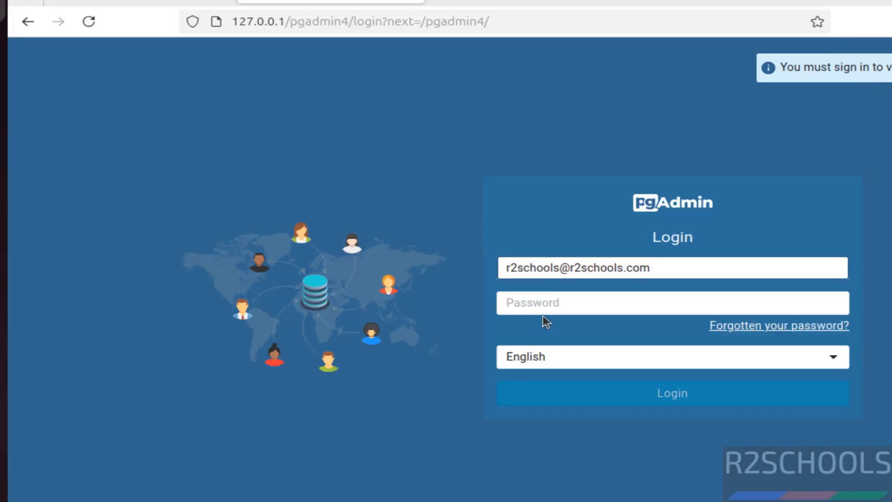
left_click(558, 304)
type("*********")
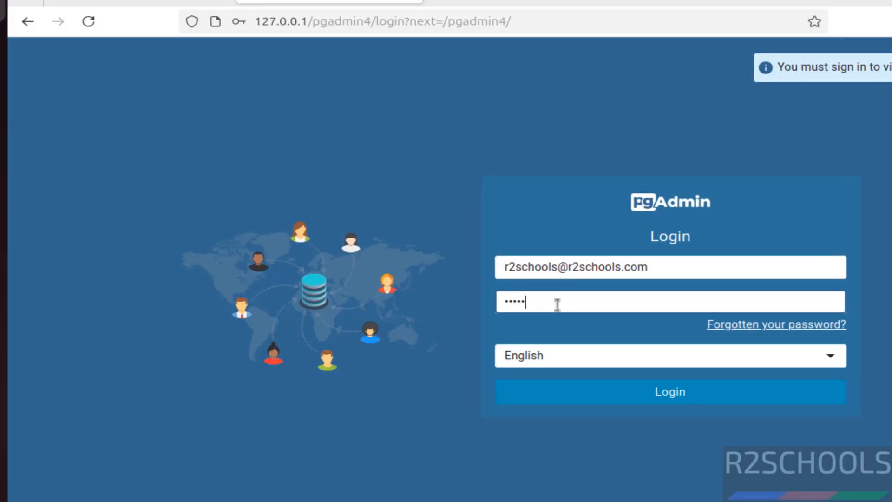
key("Return")
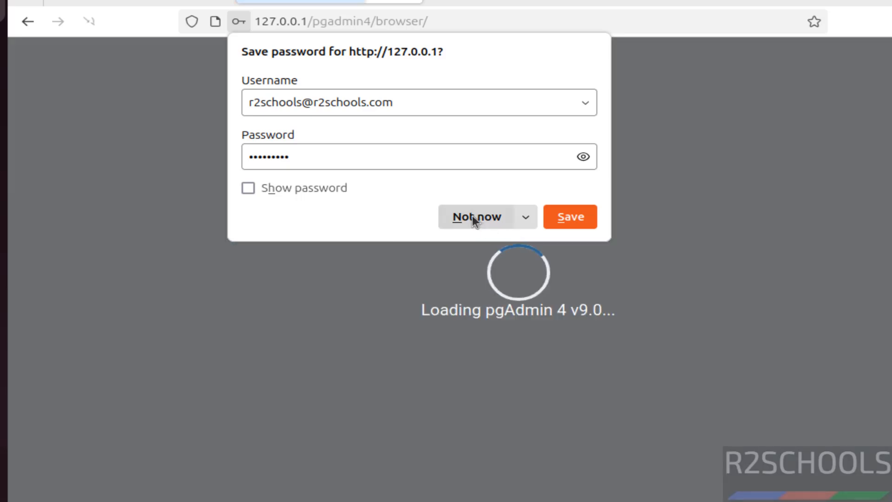
left_click(472, 215)
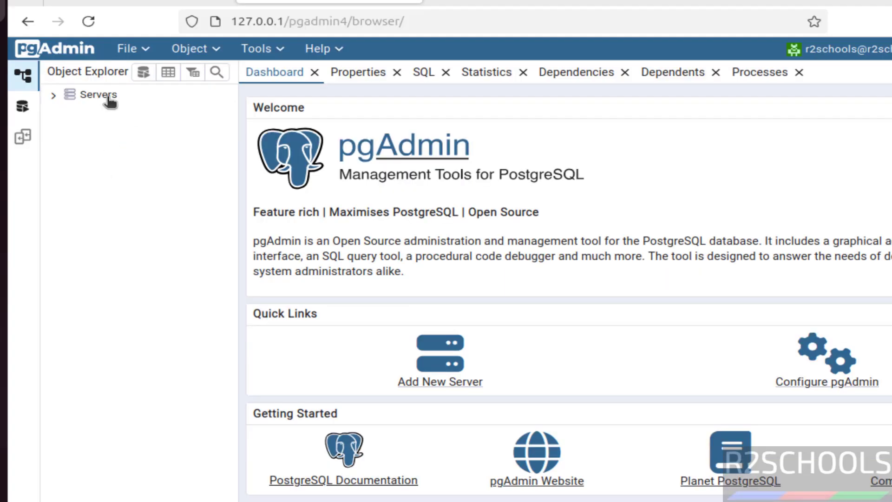
Start registering a new server named 174 from the Servers group.
left_click(97, 94)
right_click(97, 95)
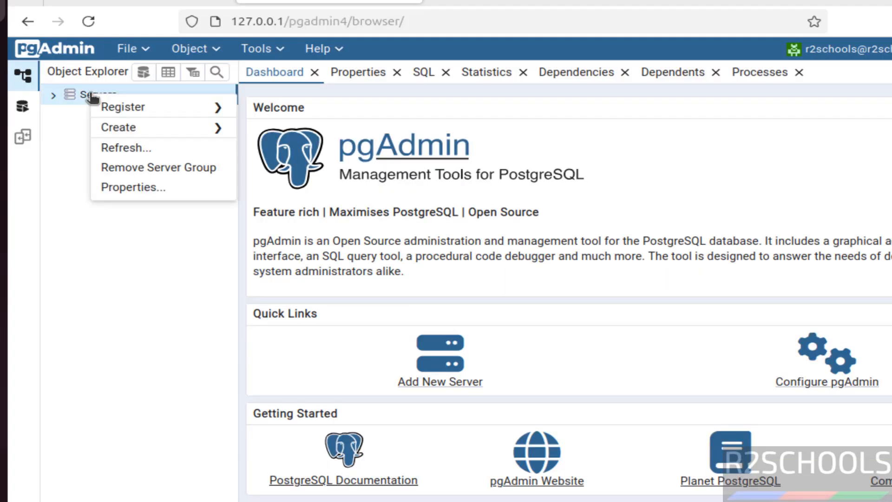
mouse_move(123, 106)
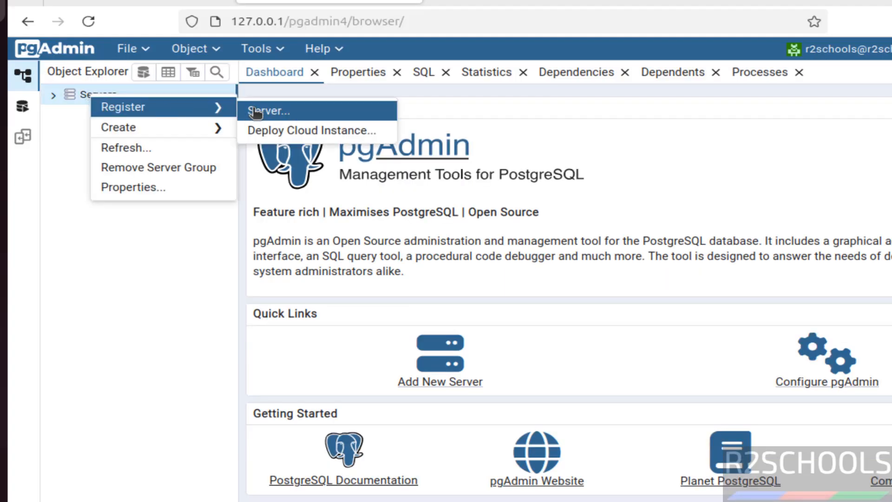
left_click(268, 111)
type("174")
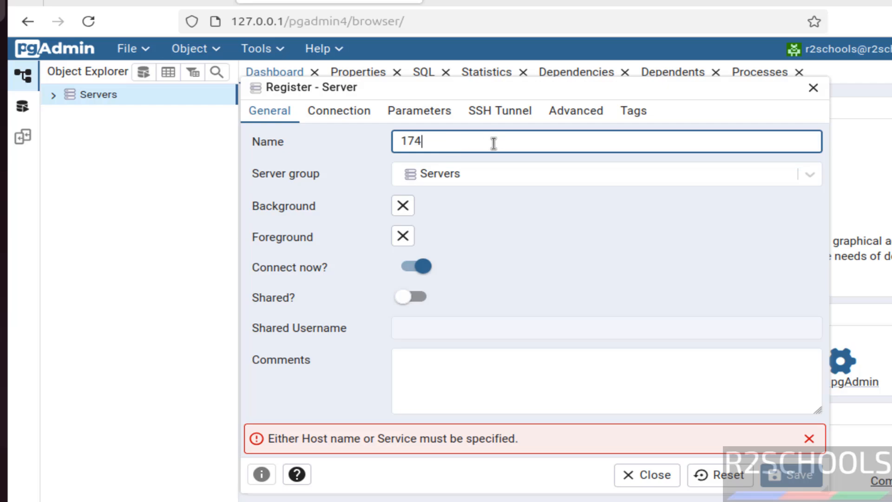
left_click(339, 110)
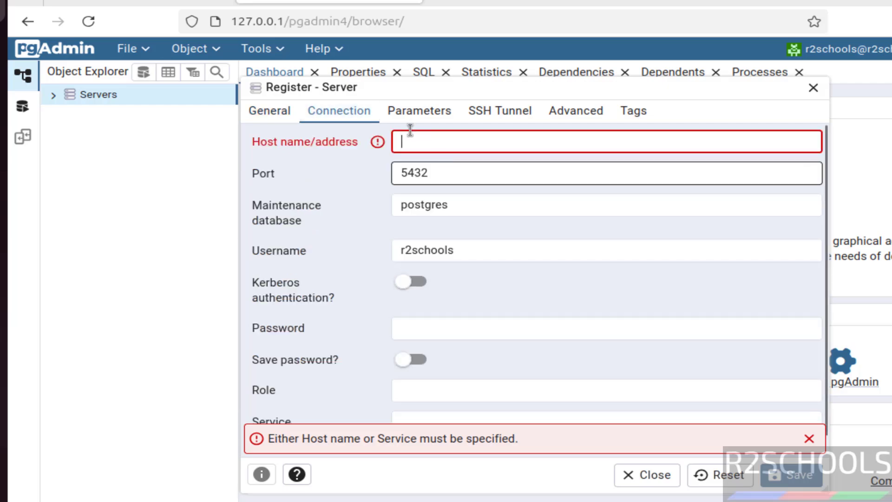
left_click(269, 110)
left_click(339, 110)
Set Host localhost, Username postgres with its password, and save the server.
left_click(419, 141)
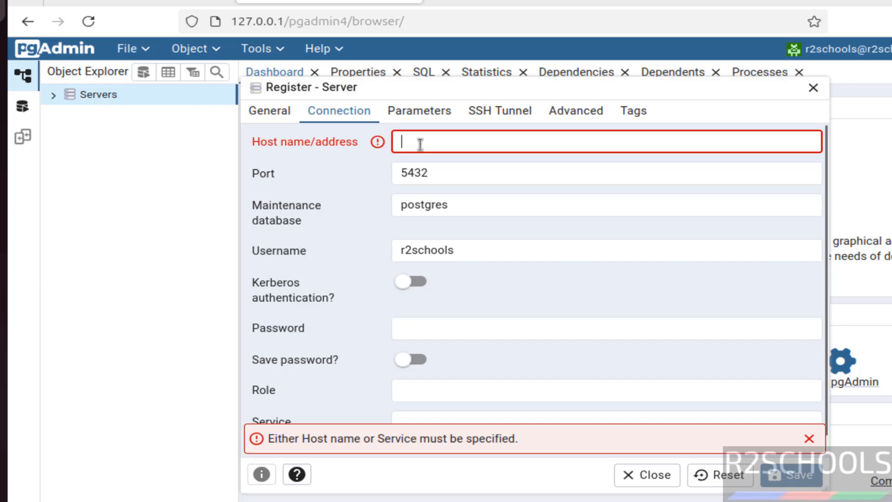
type("localh")
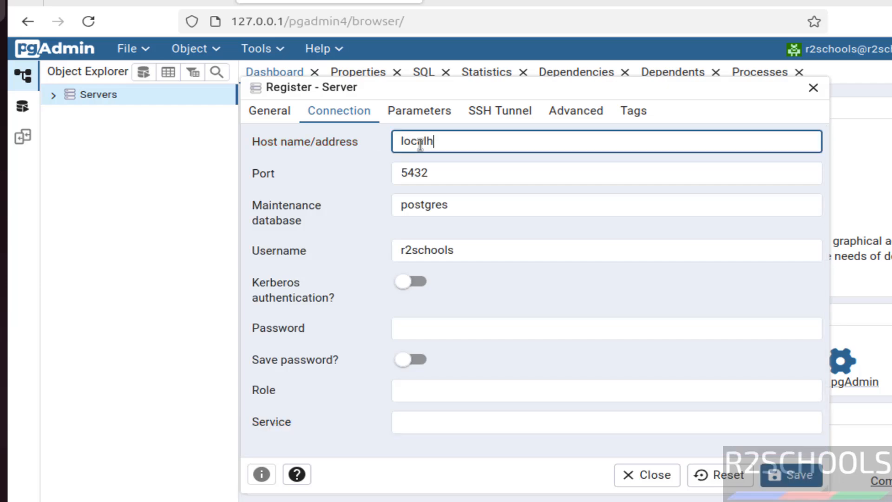
type("ost")
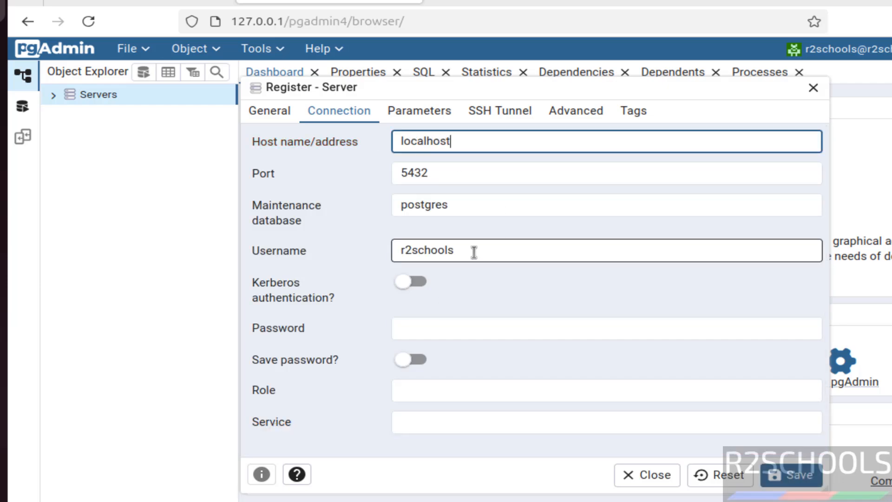
double_click(473, 251)
type("postgr")
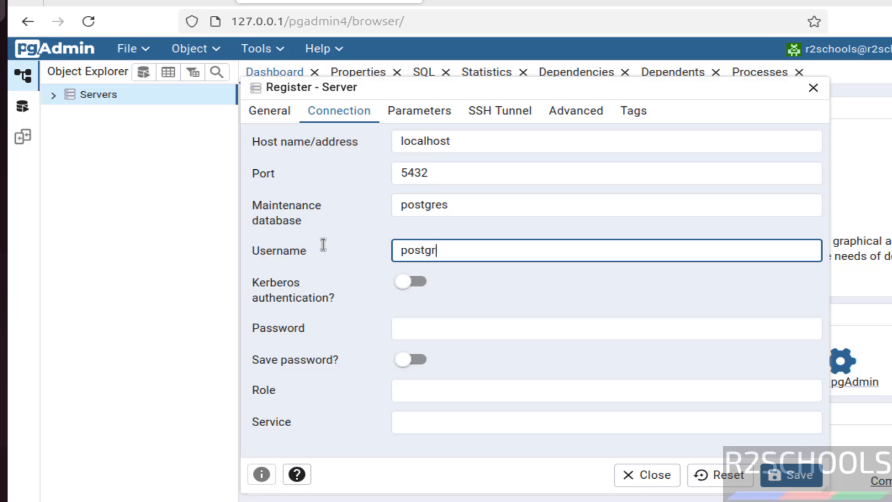
type("es")
left_click(430, 328)
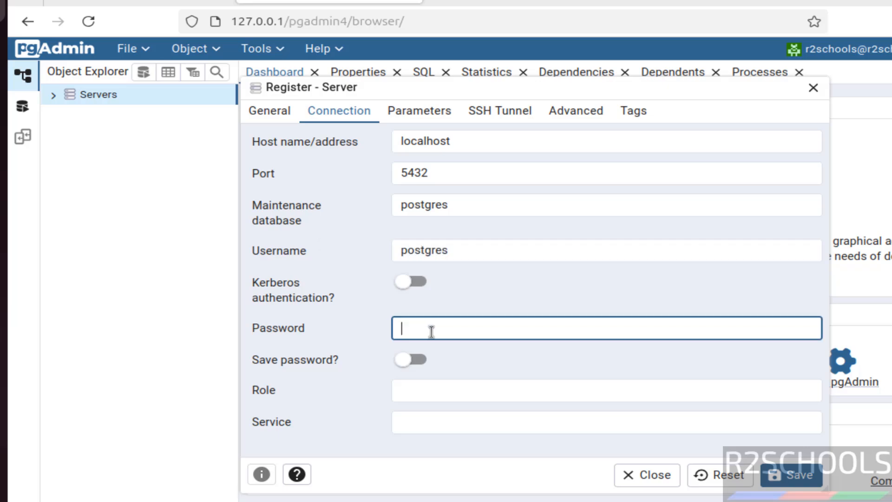
type("••••••••")
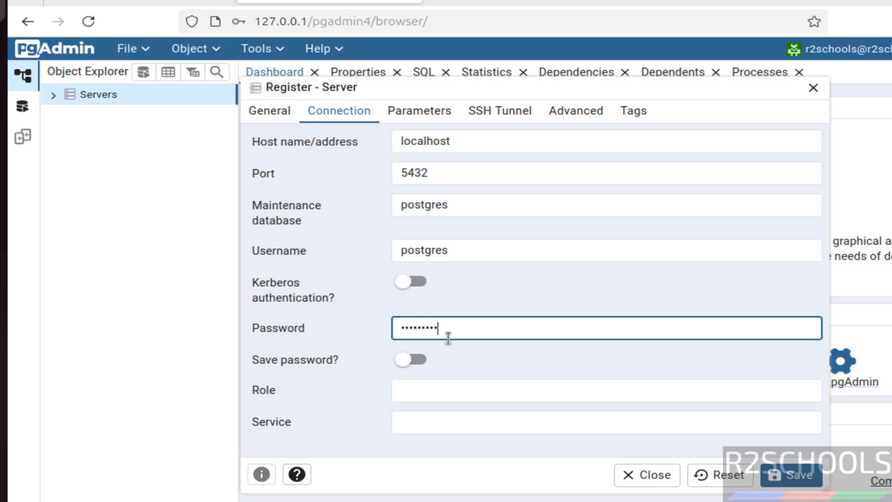
left_click(797, 474)
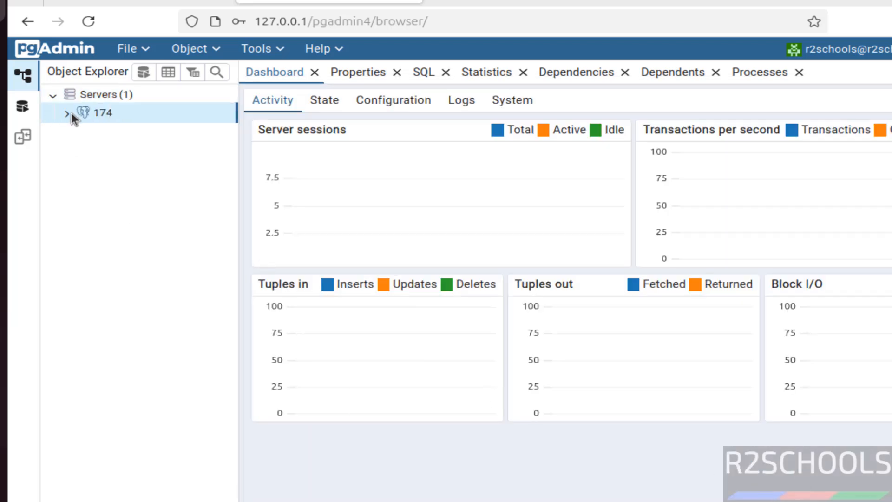
Expand server 174 to list its databases and login/group roles.
left_click(67, 113)
left_click(81, 134)
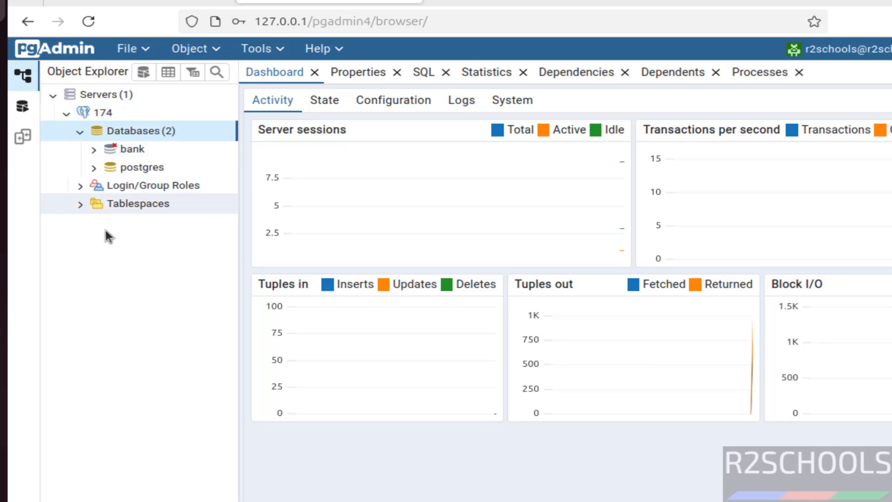
left_click(80, 186)
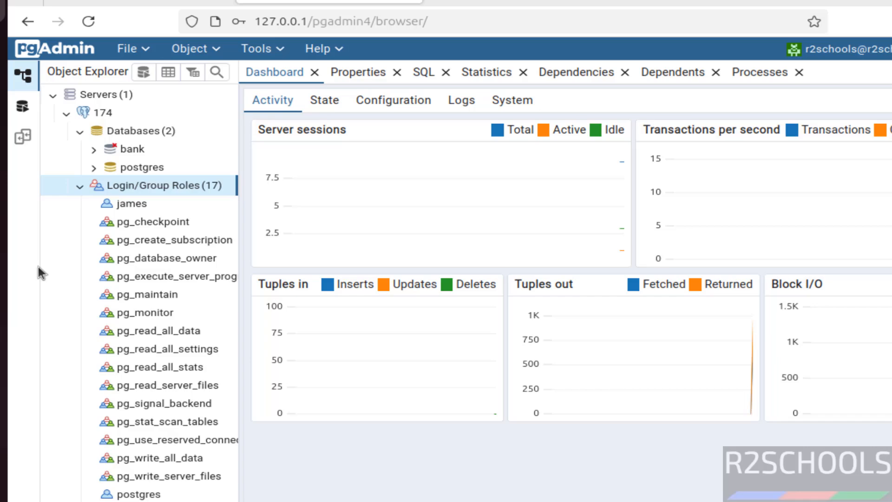
Connect to the bank database and launch a Query Tool on it.
right_click(123, 148)
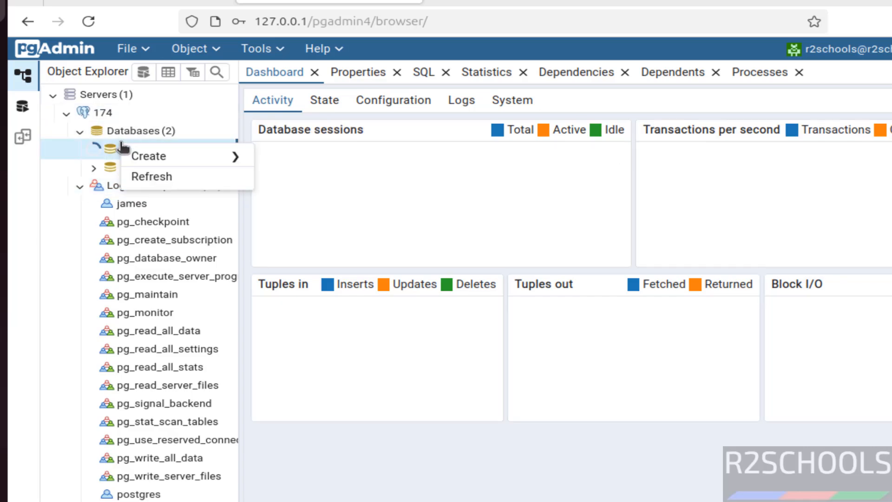
left_click(132, 148)
right_click(133, 153)
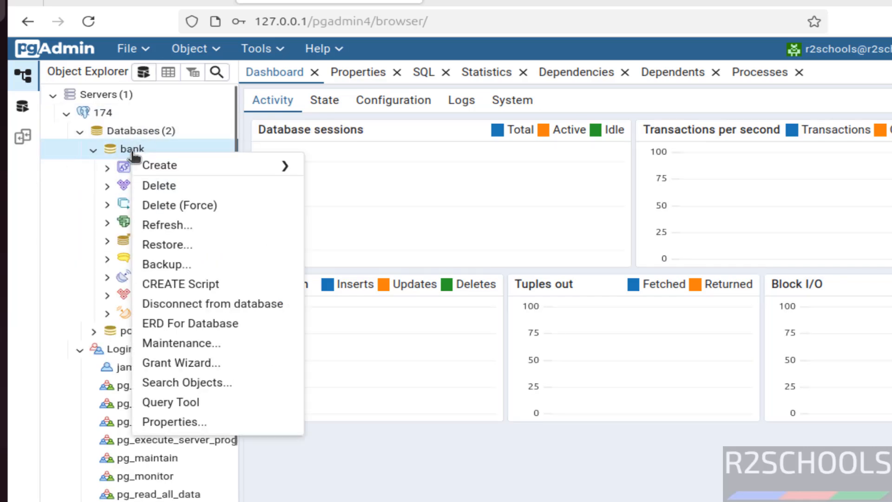
left_click(181, 402)
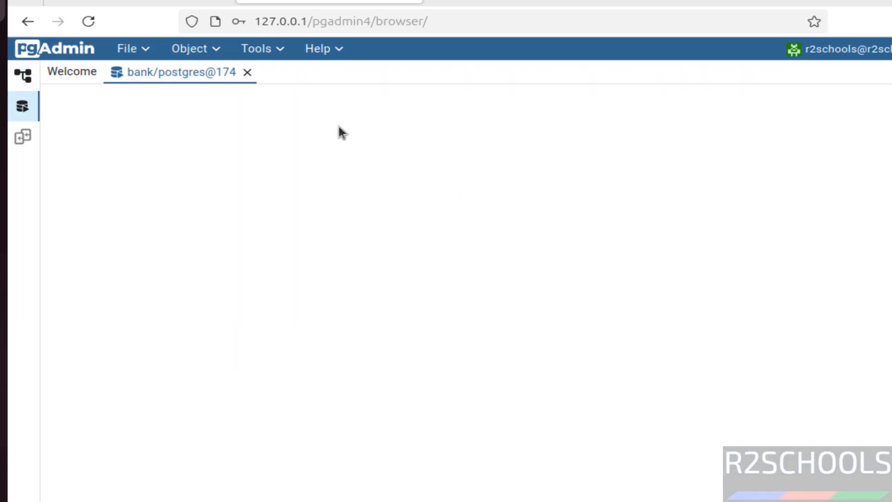